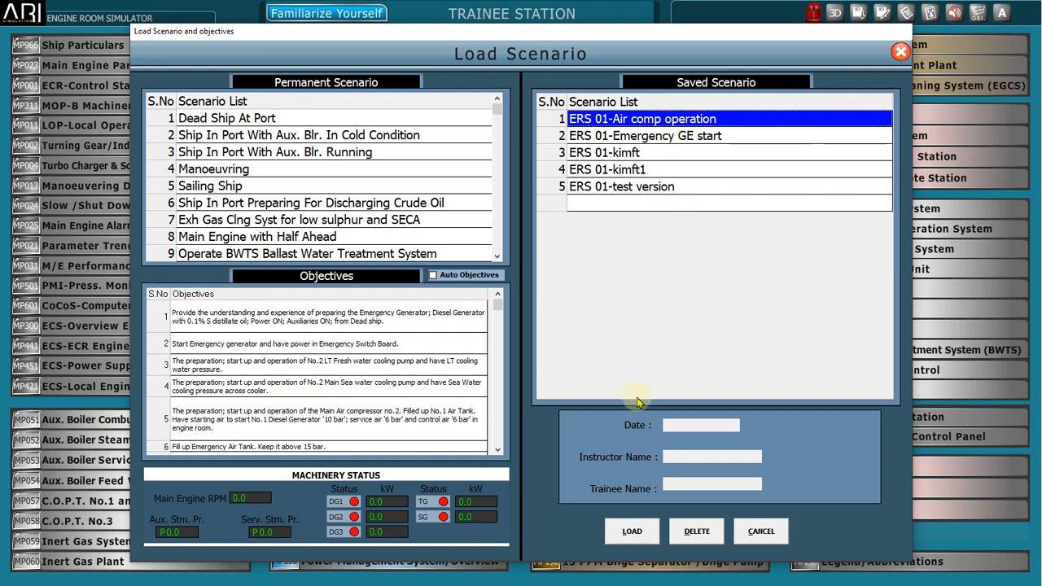
Step: Load the saved scenario "ERS 01-Air comp operation" and check the Compressed Air System page
{"action": "left_click", "coordinate": [642, 534]}
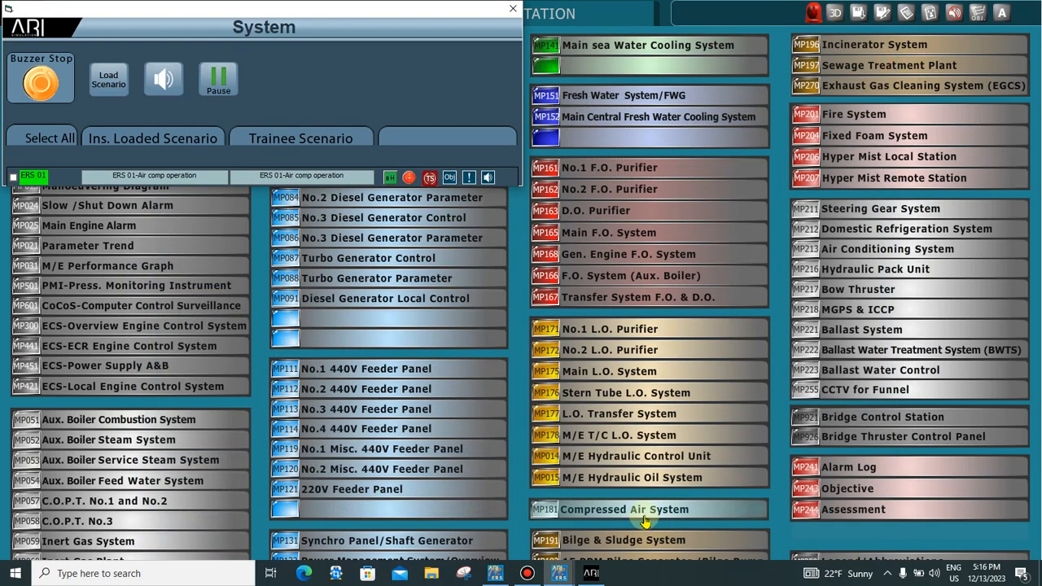
{"action": "left_click", "coordinate": [742, 510]}
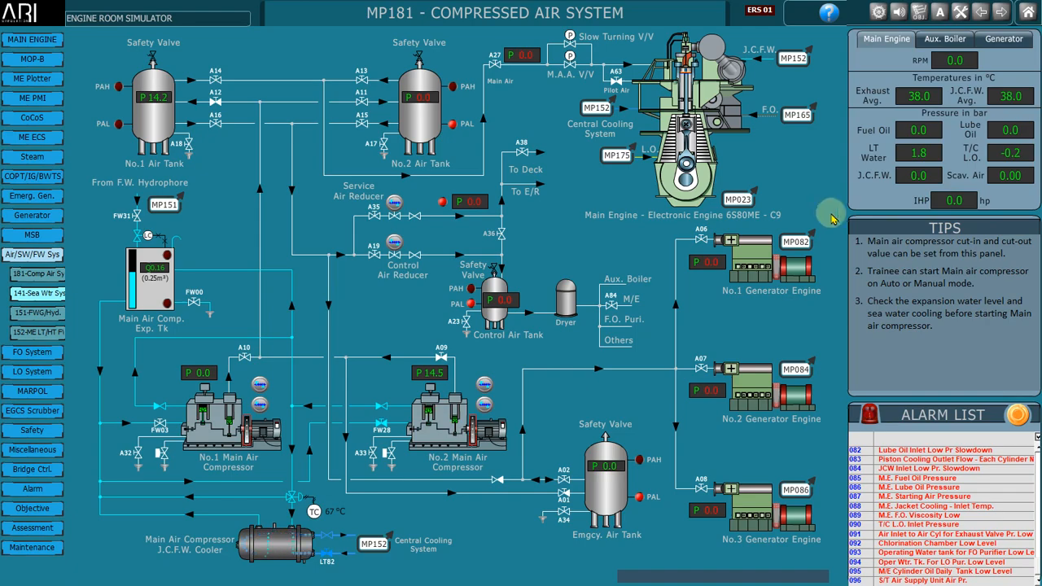
{"action": "left_click", "coordinate": [1027, 11]}
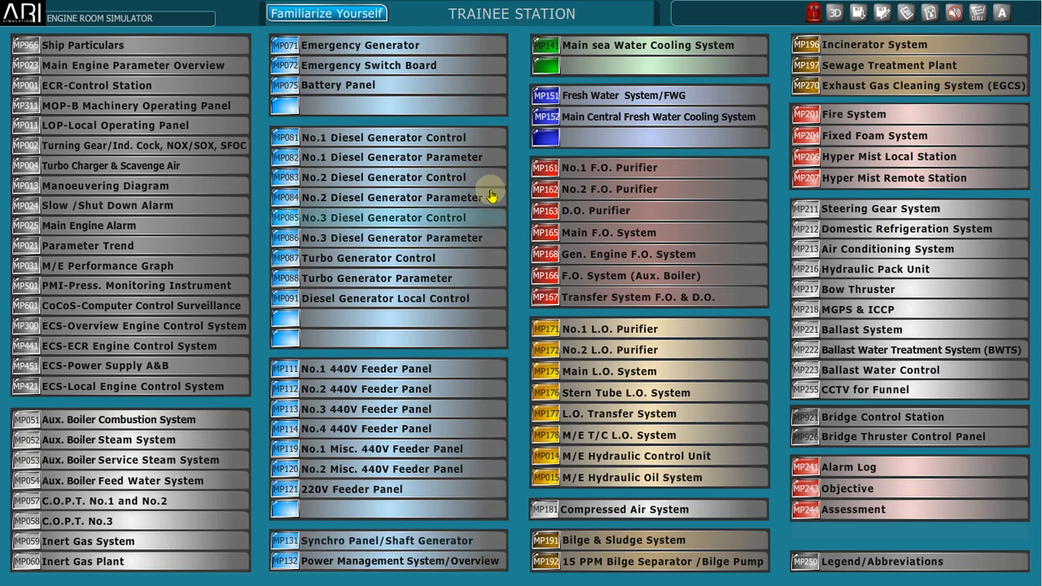
Step: Check the No.1 Diesel Generator Control page and switch on the No.1 generator L.O. priming pump breaker on the Emergency Switch Board
{"action": "left_click", "coordinate": [468, 140]}
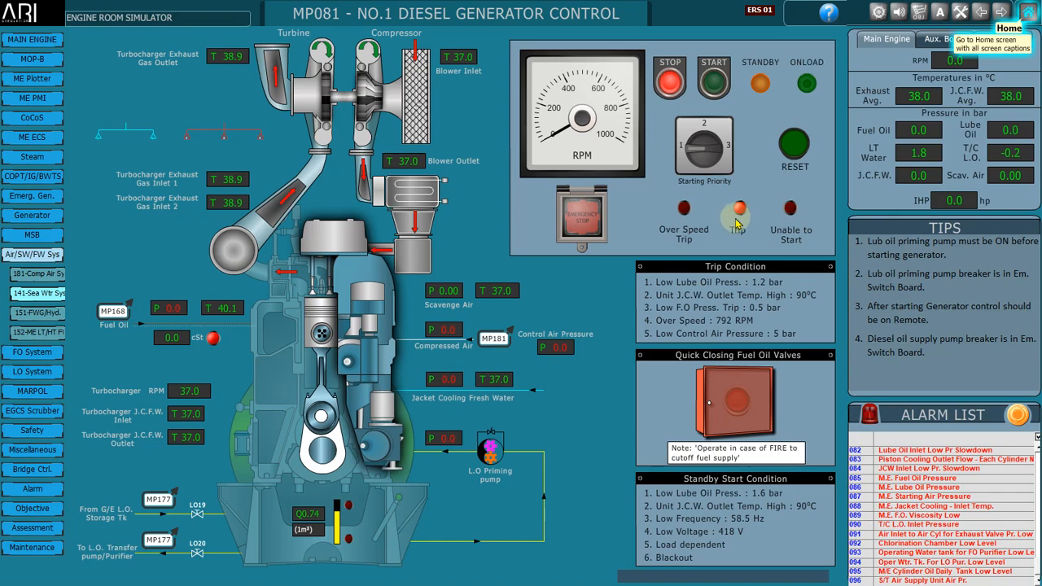
{"action": "left_click", "coordinate": [1029, 15]}
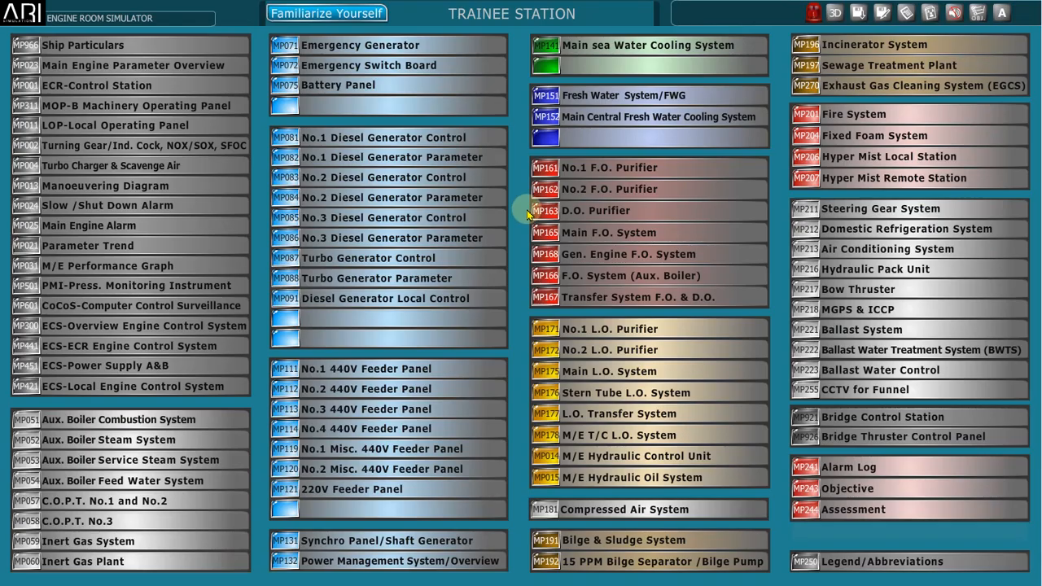
{"action": "left_click", "coordinate": [392, 64]}
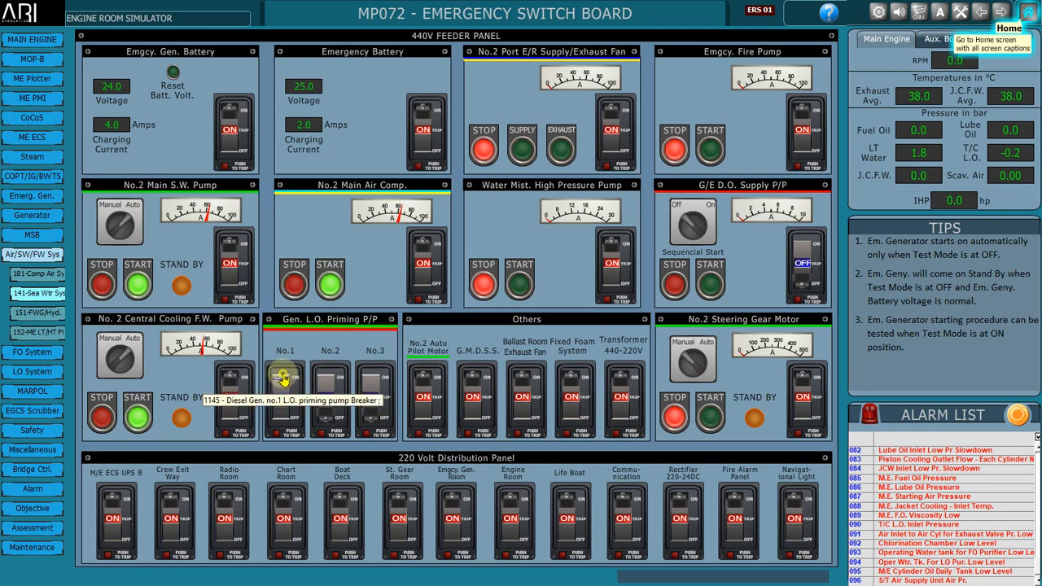
{"action": "left_click", "coordinate": [283, 377]}
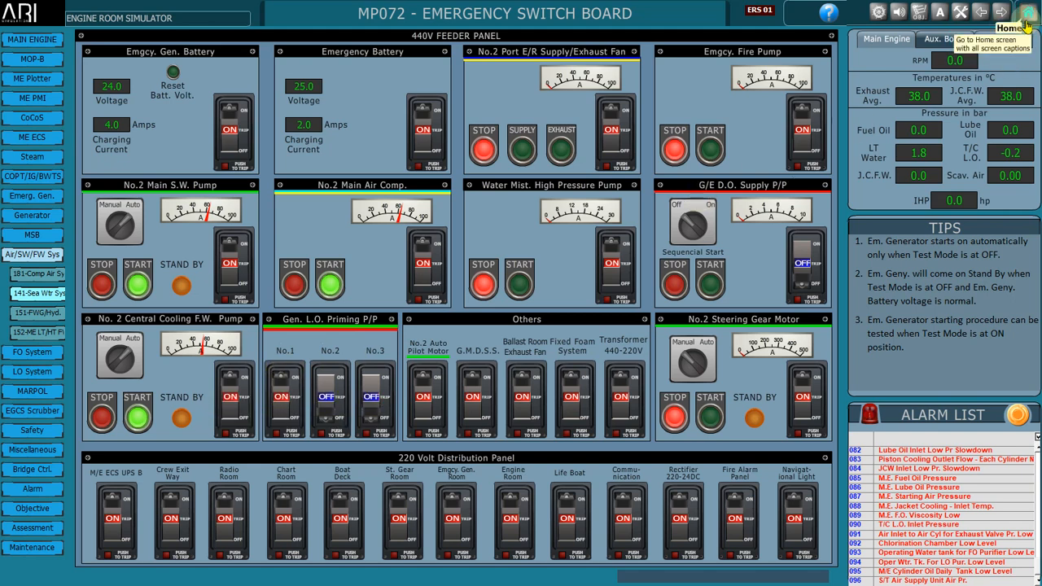
Step: Start the L.O. priming pump of No.1 Generator Engine from the local control page and set it to Auto
{"action": "left_click", "coordinate": [1028, 26]}
{"action": "left_click", "coordinate": [443, 136]}
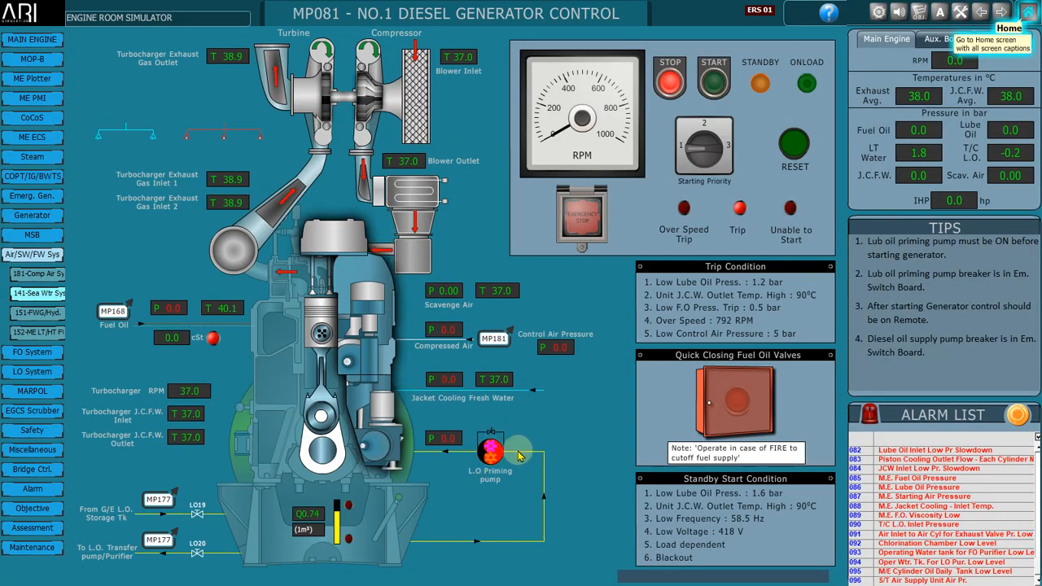
{"action": "left_click", "coordinate": [39, 215]}
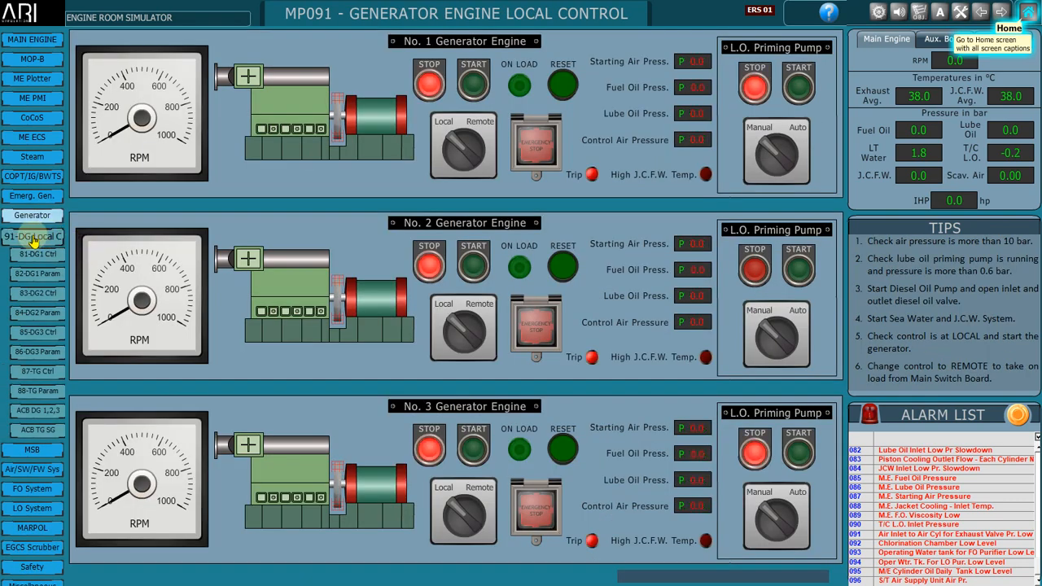
{"action": "left_click", "coordinate": [34, 239]}
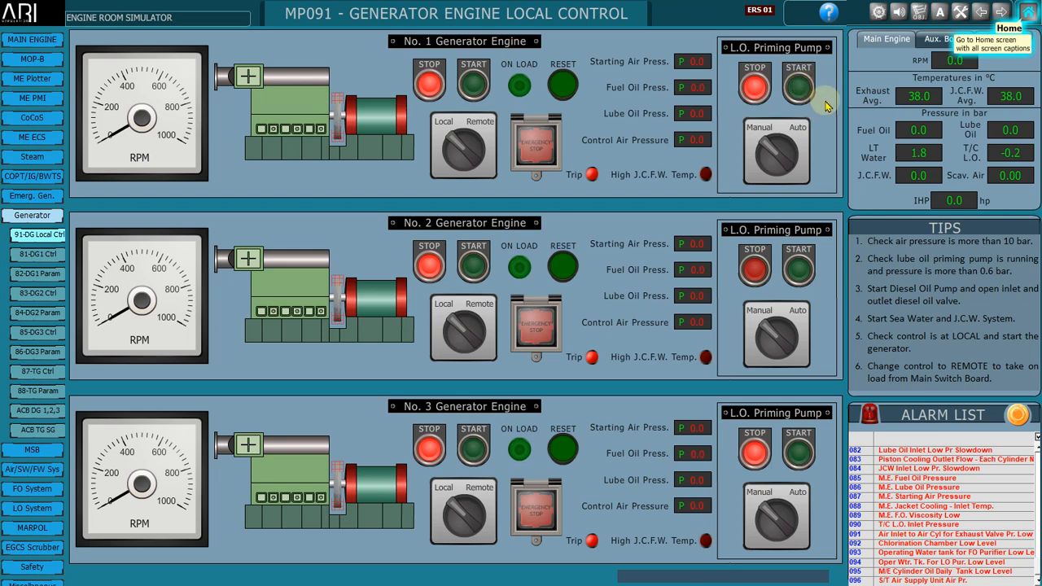
{"action": "left_click", "coordinate": [800, 90]}
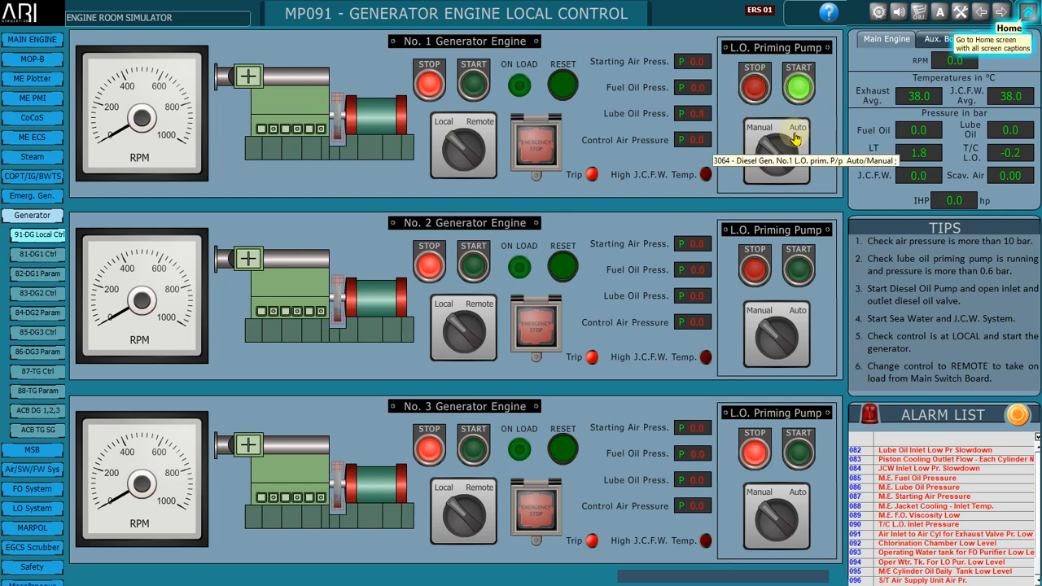
{"action": "left_click", "coordinate": [792, 140]}
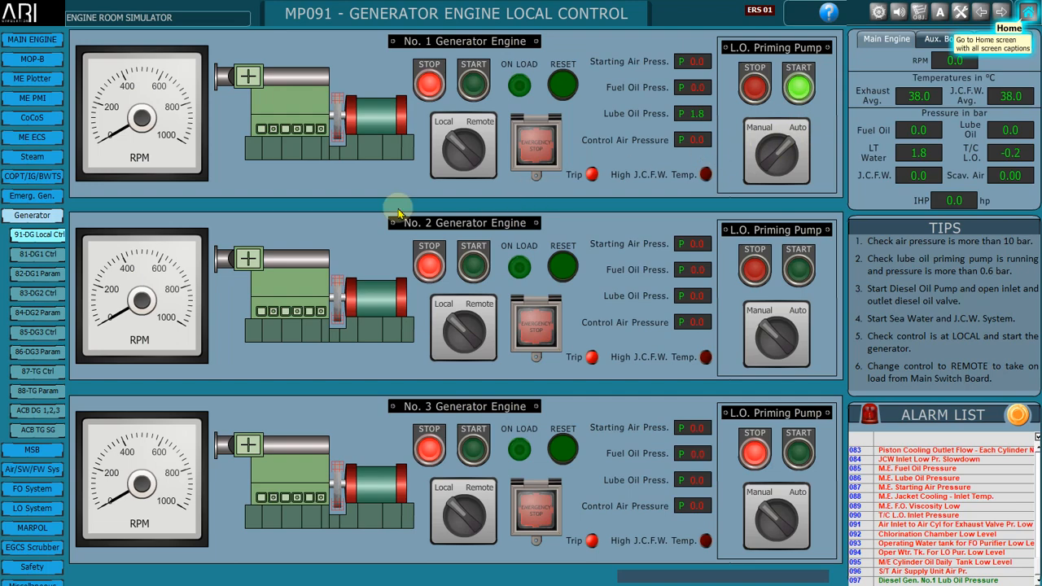
Step: Check No.1 diesel generator's air supply, then drain No.1 Air Tank in the Compressed Air System by opening and reclosing valve A18
{"action": "left_click", "coordinate": [38, 254]}
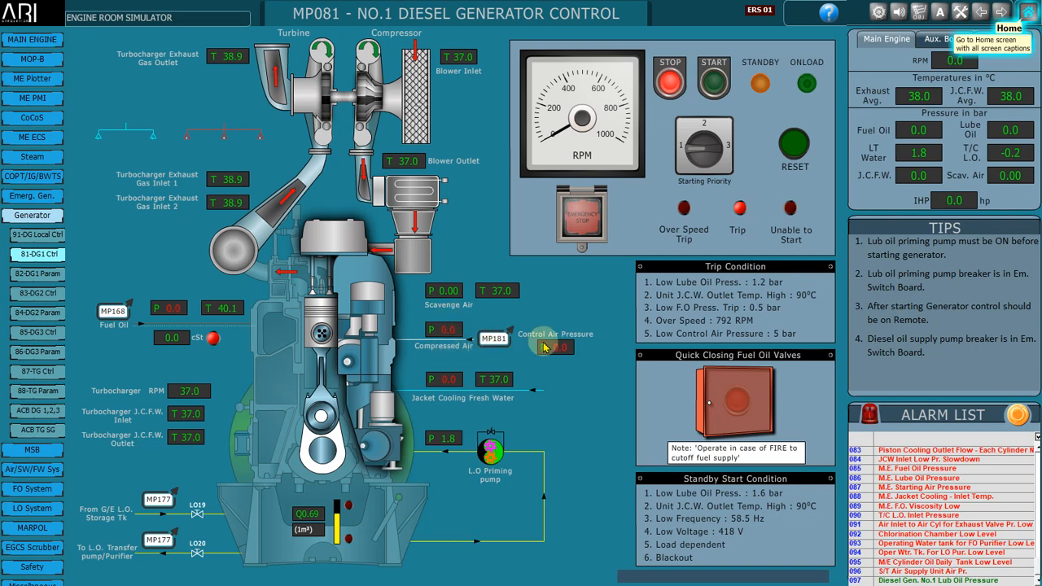
{"action": "left_click", "coordinate": [494, 337]}
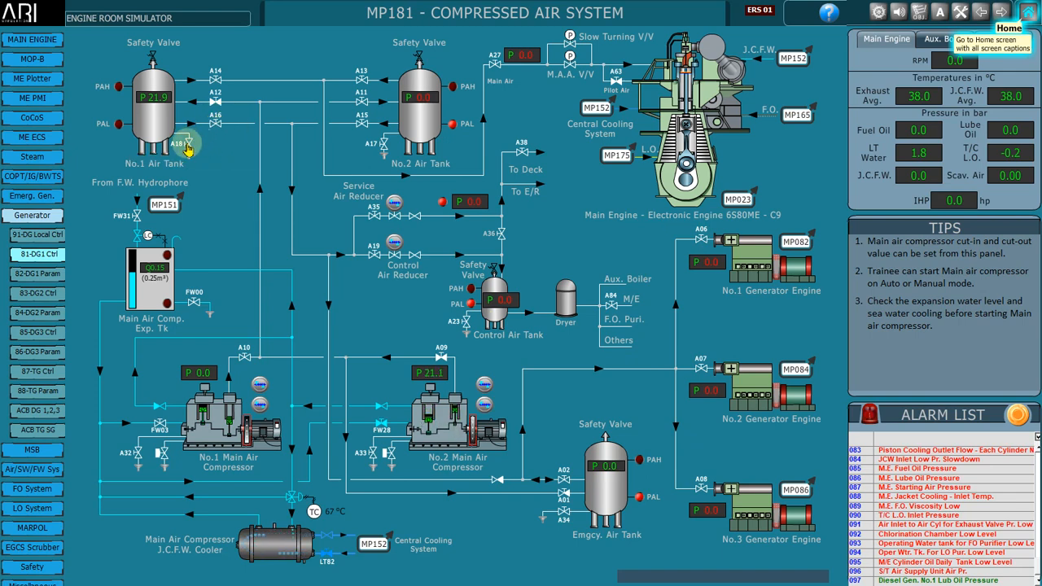
{"action": "left_click", "coordinate": [188, 147]}
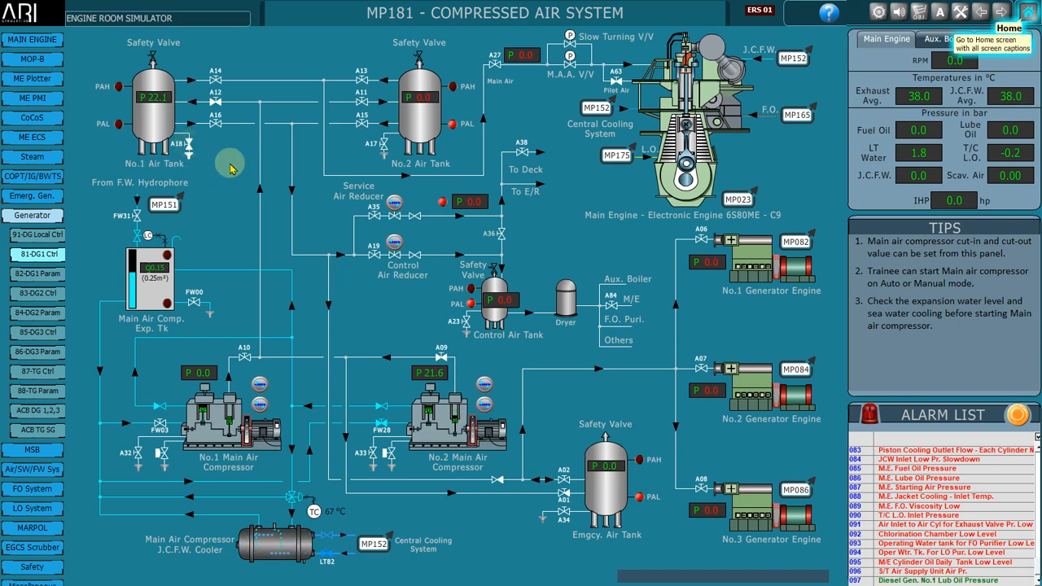
{"action": "left_click", "coordinate": [188, 145]}
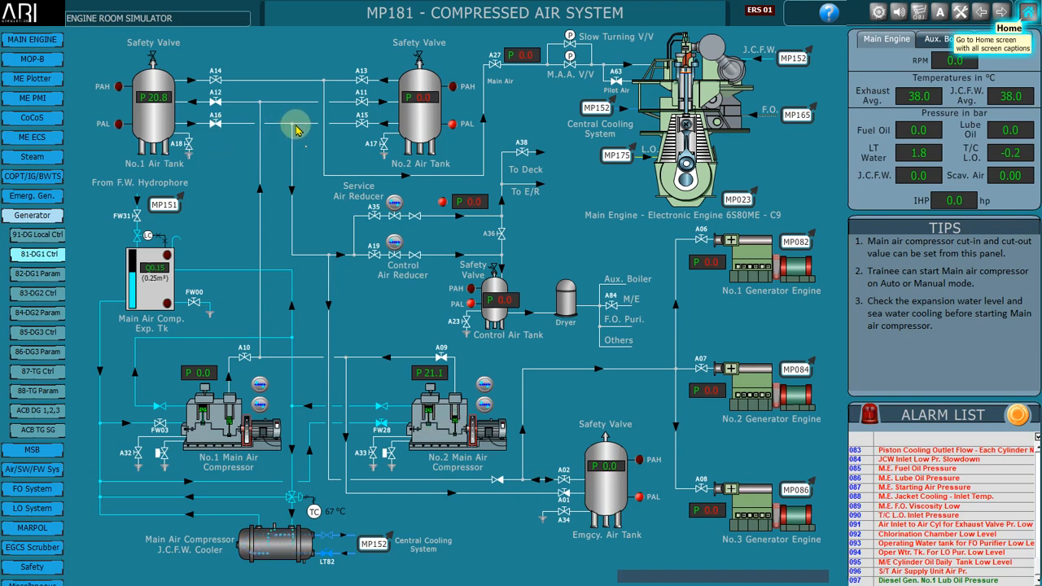
Step: Open valves A16, A35 and A19 towards the air reducers and set the Service Air Controller to 7.0
{"action": "left_click", "coordinate": [373, 216]}
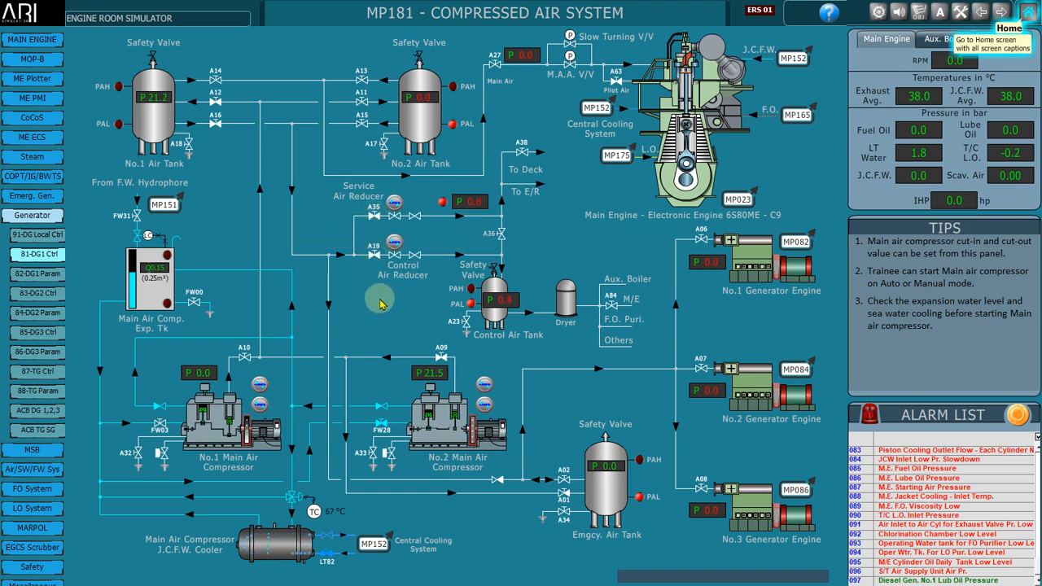
{"action": "left_click", "coordinate": [394, 203]}
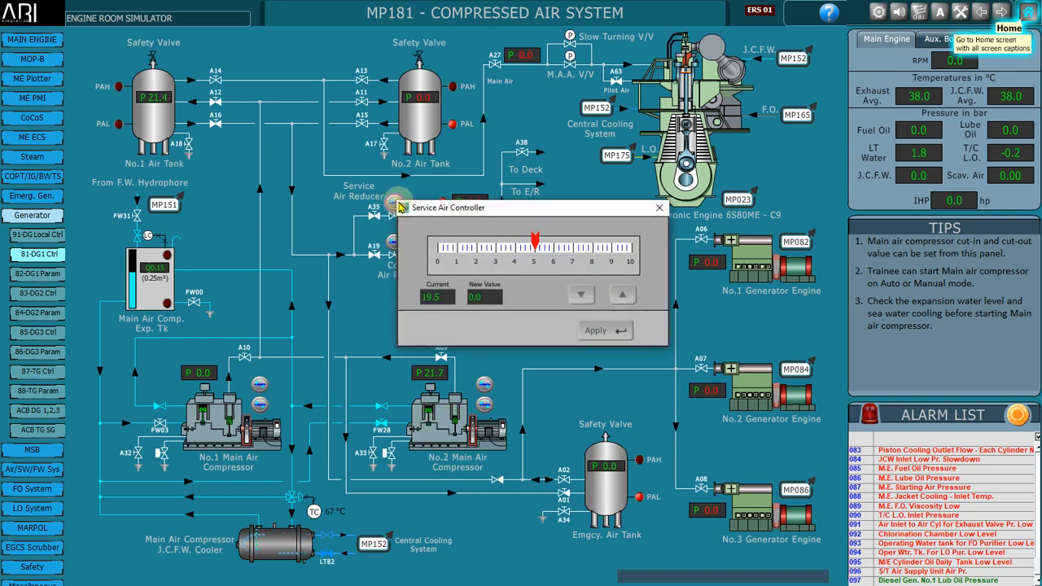
{"action": "left_click_drag", "start_coordinate": [473, 203], "coordinate": [546, 131]}
{"action": "left_click", "coordinate": [686, 213]}
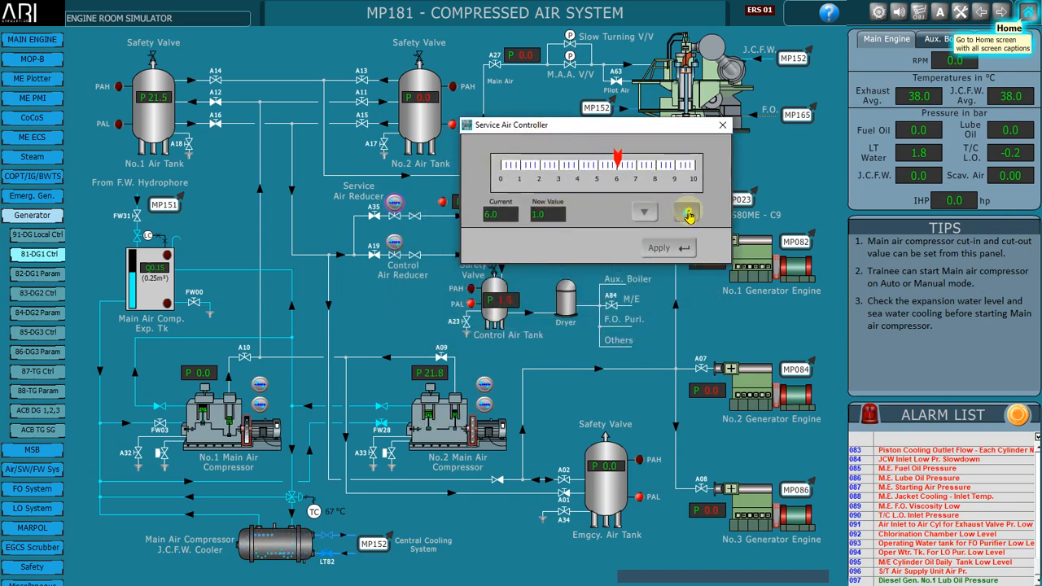
{"action": "left_click", "coordinate": [666, 247]}
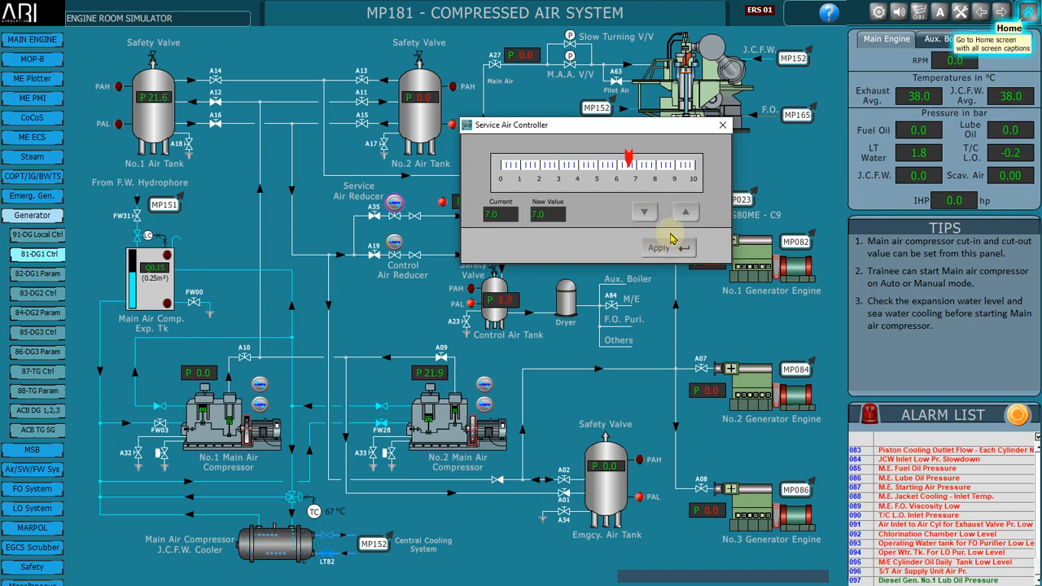
{"action": "left_click", "coordinate": [723, 125]}
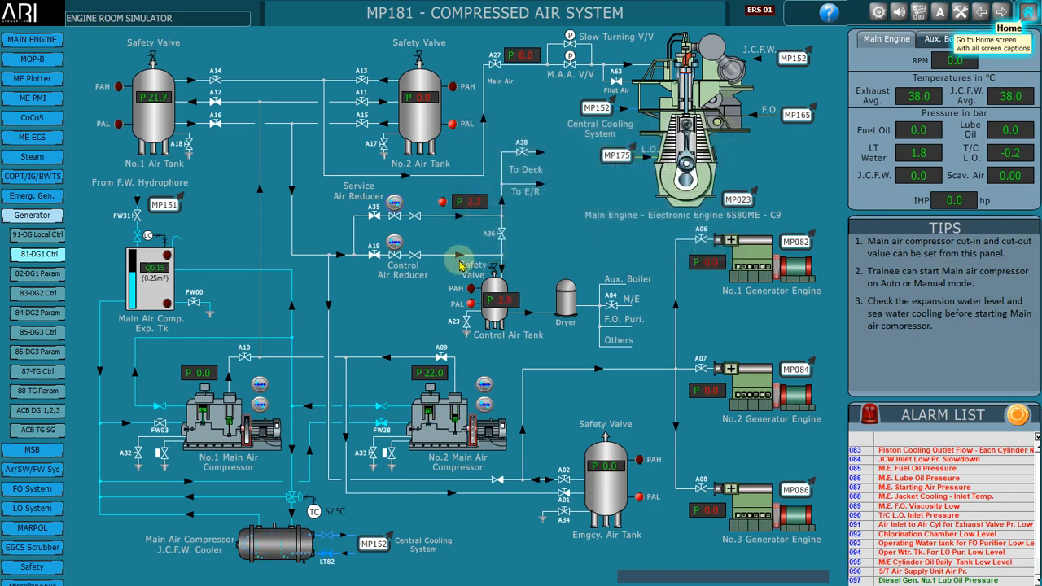
Step: Raise the Control Air Controller setting for the control air reducer and apply it
{"action": "left_click", "coordinate": [394, 243]}
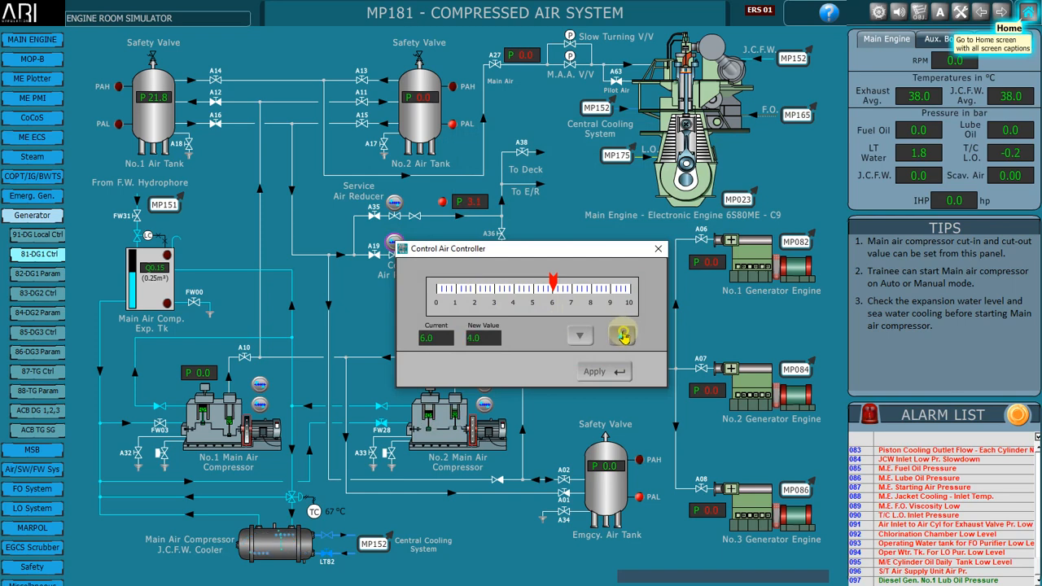
{"action": "left_click", "coordinate": [596, 371]}
{"action": "left_click", "coordinate": [658, 248]}
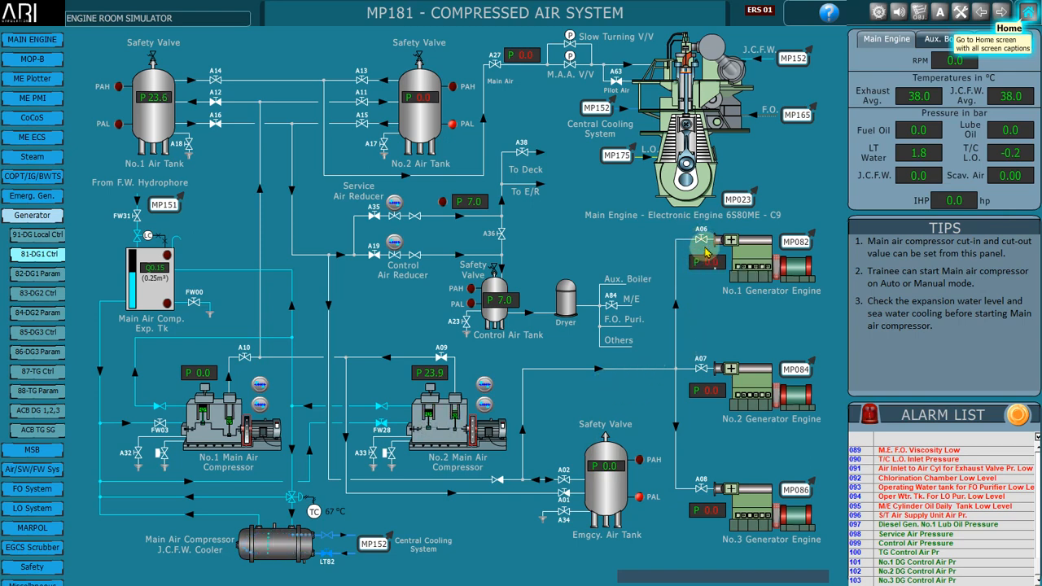
Step: Open starting air valve A06 to No.1 Generator Engine and check its air and jacket cooling water pressures
{"action": "left_click", "coordinate": [703, 244]}
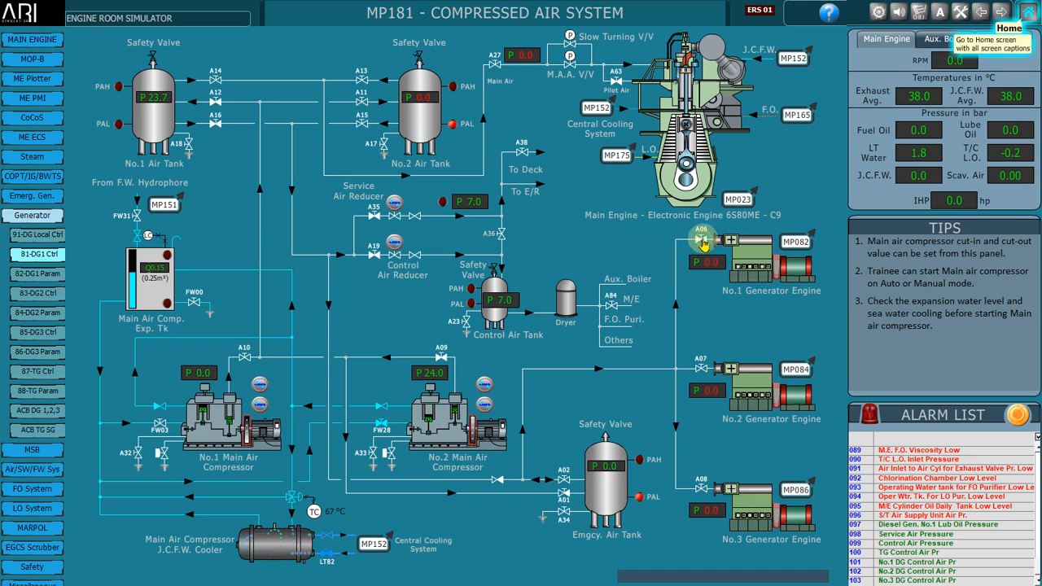
{"action": "left_click", "coordinate": [793, 241]}
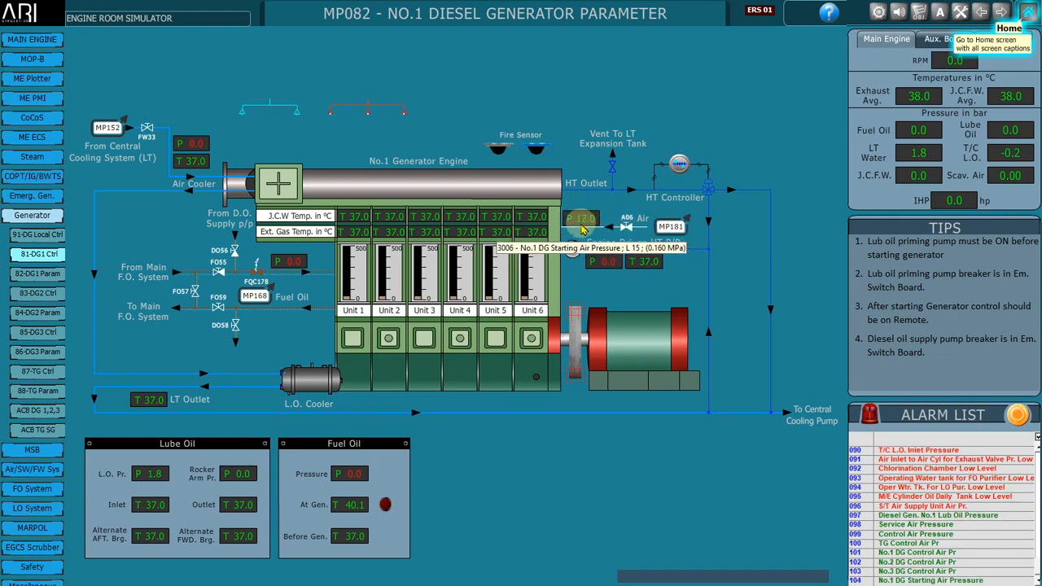
{"action": "left_click", "coordinate": [50, 257]}
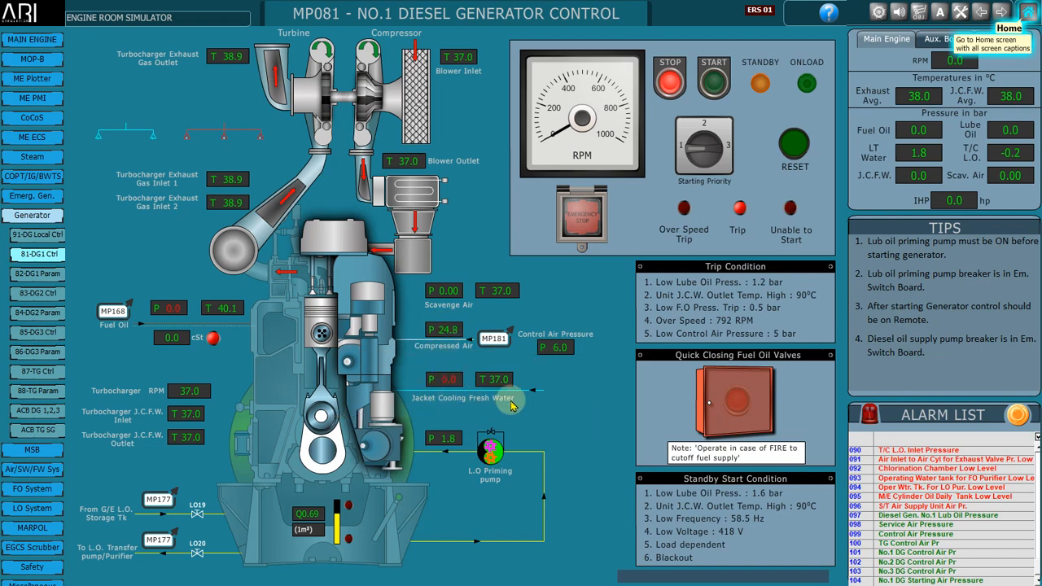
{"action": "left_click", "coordinate": [40, 274]}
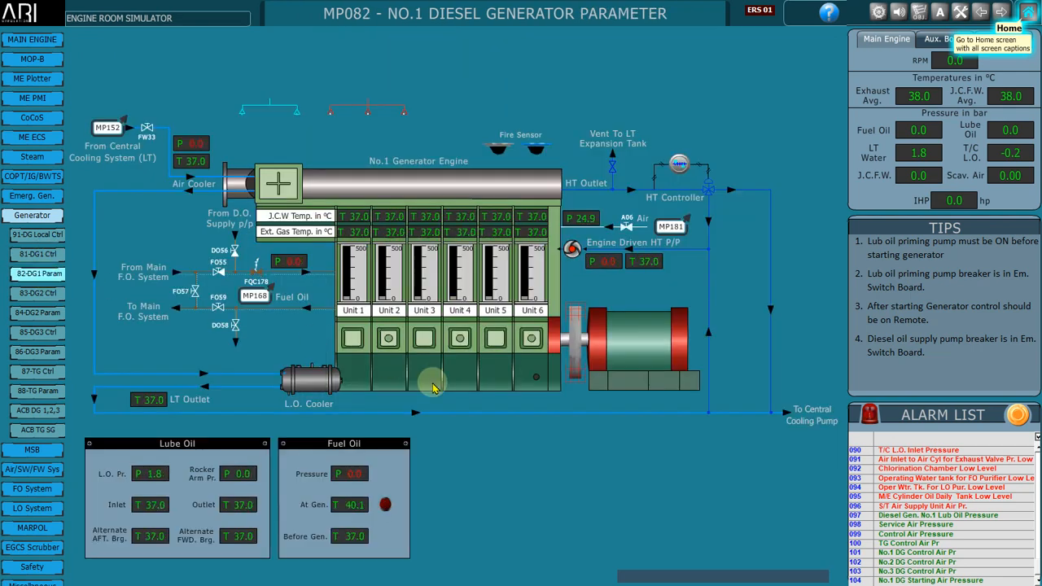
Step: Check the central fresh water cooling pressure and open valve FW33 to No.1 generator's air cooler
{"action": "left_click", "coordinate": [99, 128]}
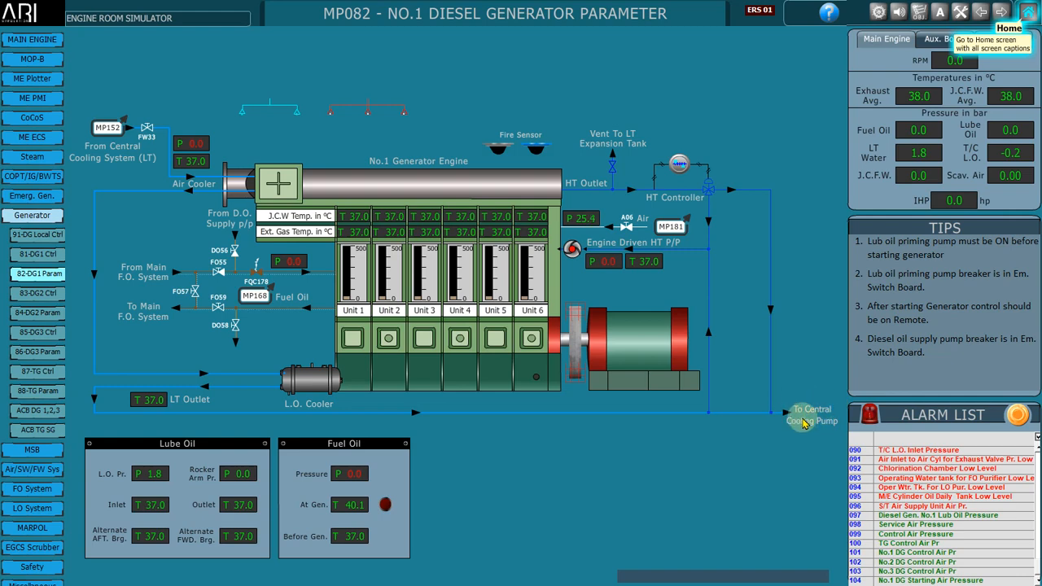
{"action": "left_click", "coordinate": [107, 128]}
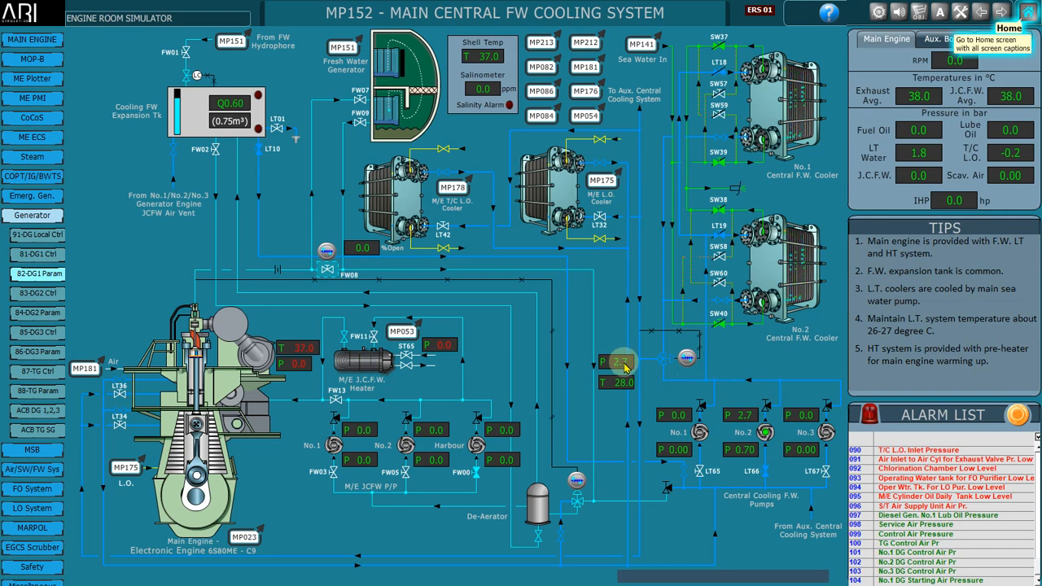
{"action": "mouse_move", "coordinate": [624, 370]}
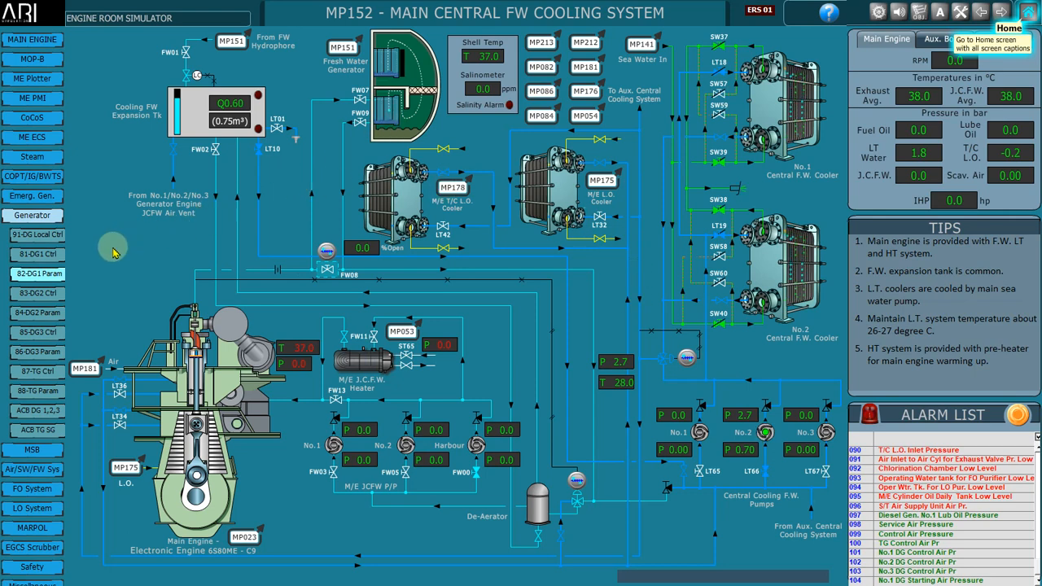
{"action": "left_click", "coordinate": [37, 275]}
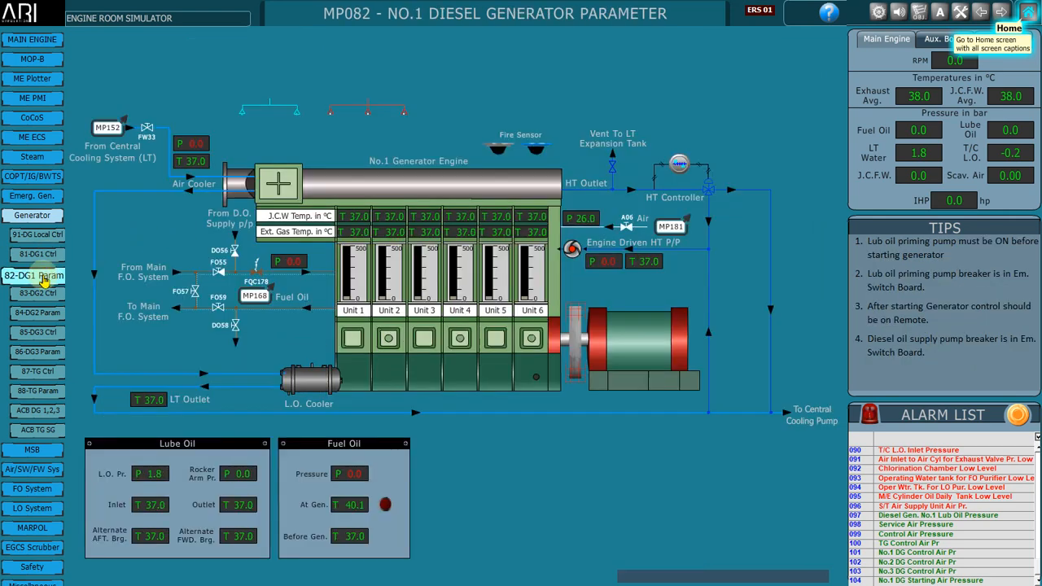
{"action": "left_click", "coordinate": [149, 136]}
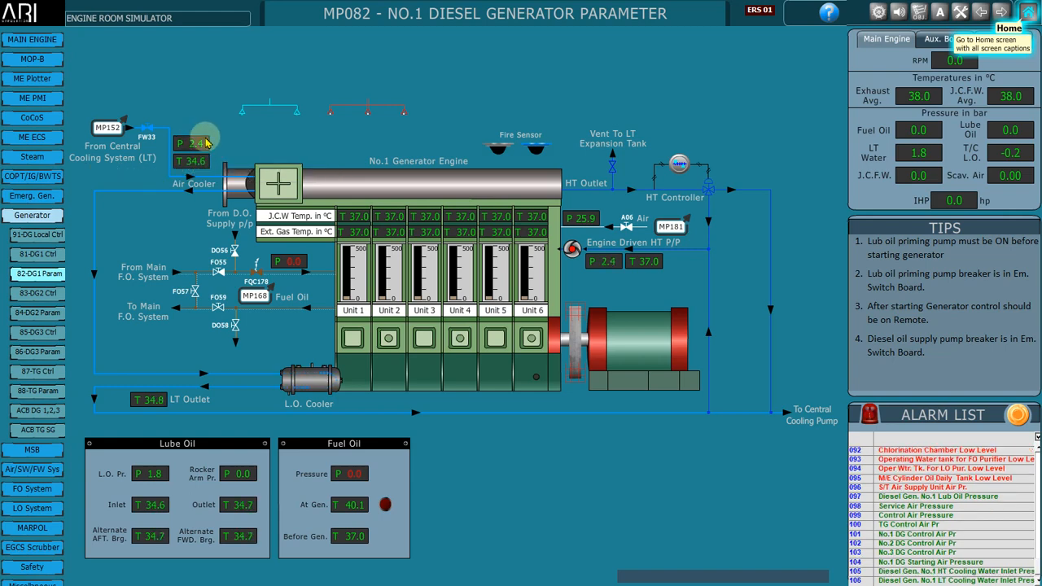
Step: Check No.1 generator's fuel oil pressure, then open diesel oil inlet valve DO56 and outlet valve DO58
{"action": "left_click", "coordinate": [50, 255]}
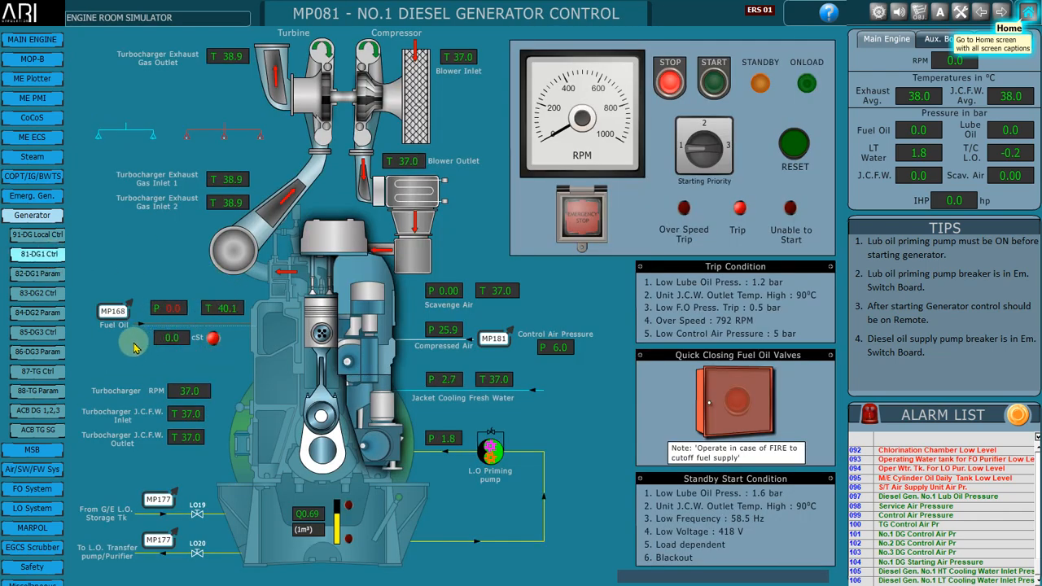
{"action": "left_click", "coordinate": [37, 273]}
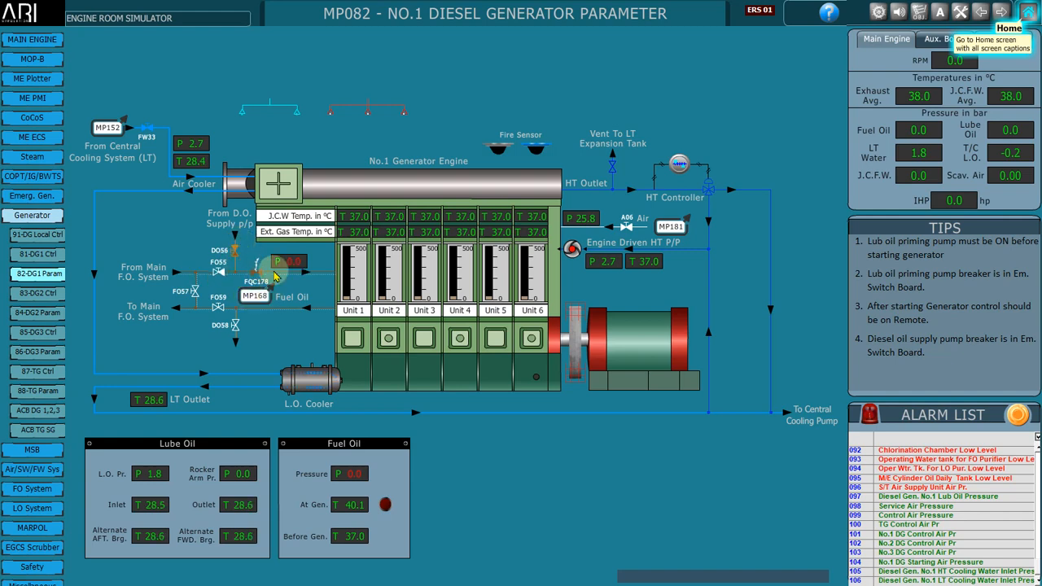
{"action": "left_click", "coordinate": [236, 326]}
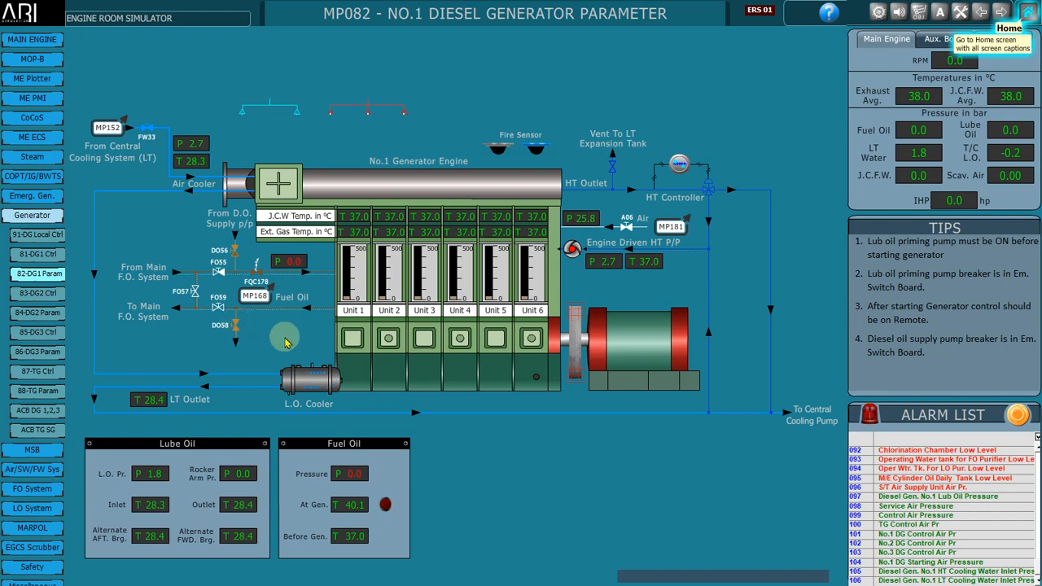
Step: Open valve DO49 on the generator D.O. supply pump line and check whether the pump can be operated
{"action": "left_click", "coordinate": [255, 296]}
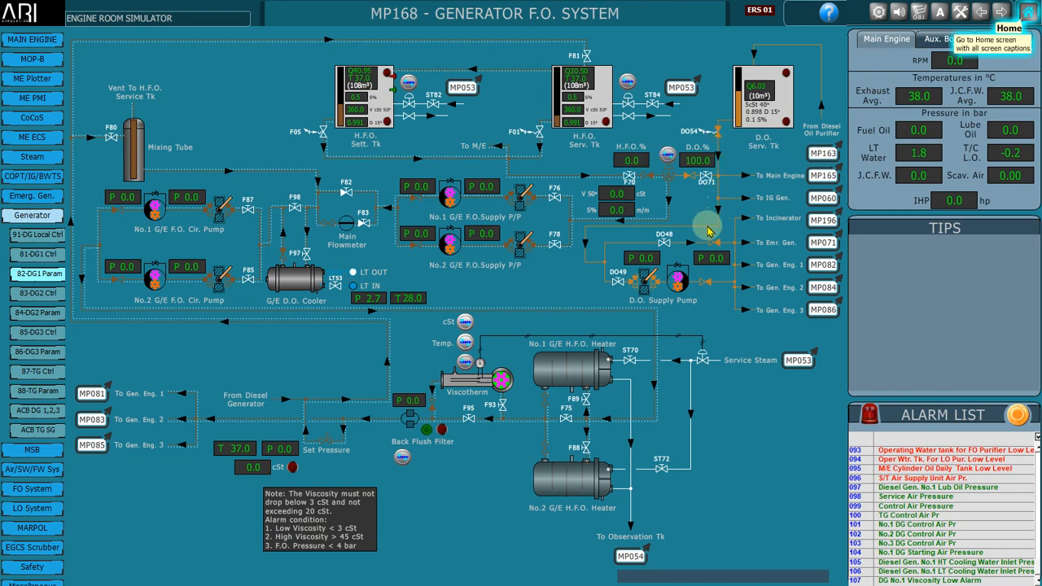
{"action": "left_click", "coordinate": [621, 282]}
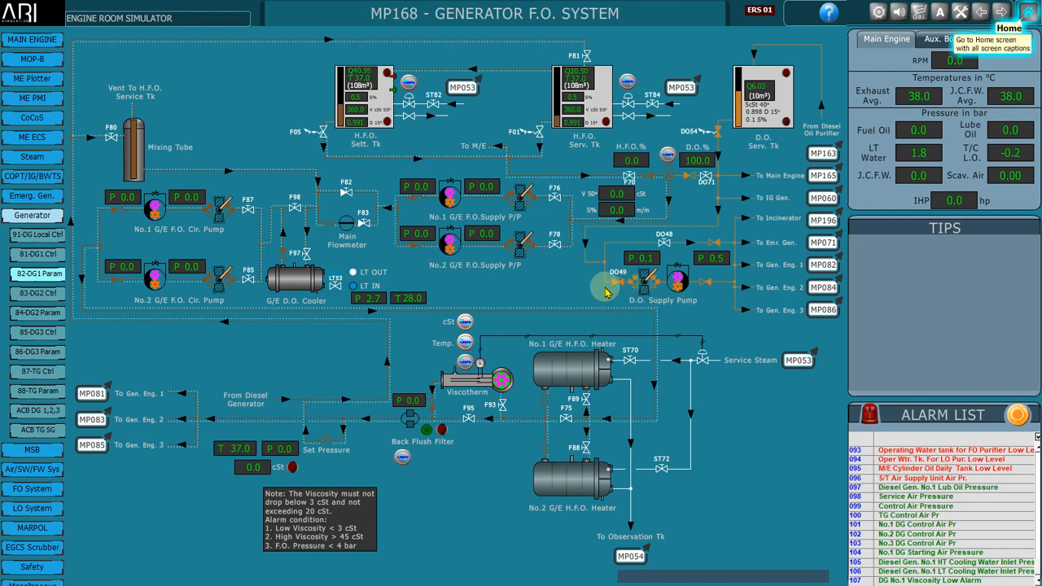
{"action": "left_click", "coordinate": [678, 280]}
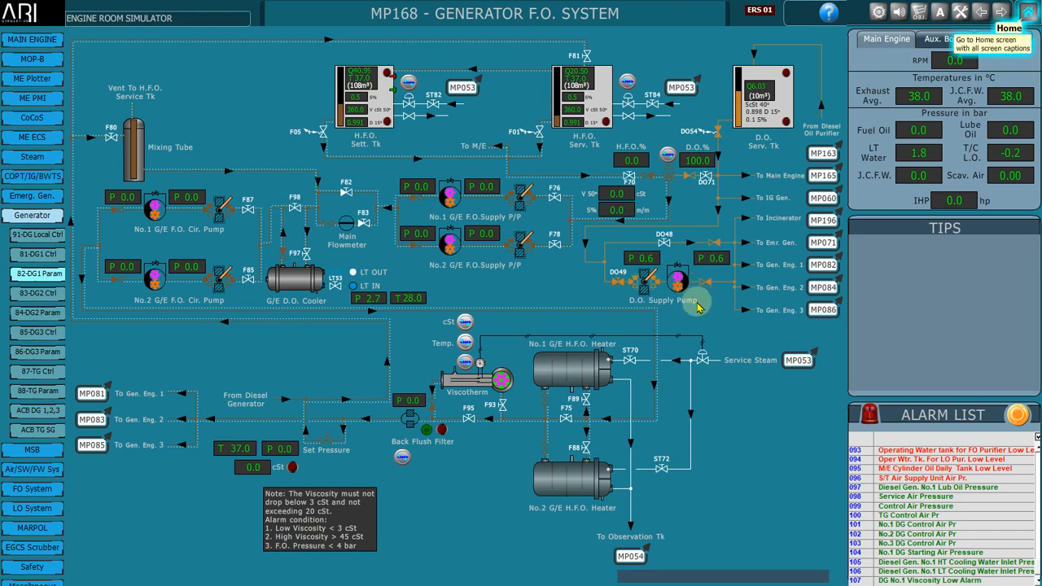
Step: Switch on the G/E D.O. Supply P/P breaker on the Emergency Switch Board
{"action": "left_click", "coordinate": [1028, 12]}
{"action": "left_click", "coordinate": [422, 66]}
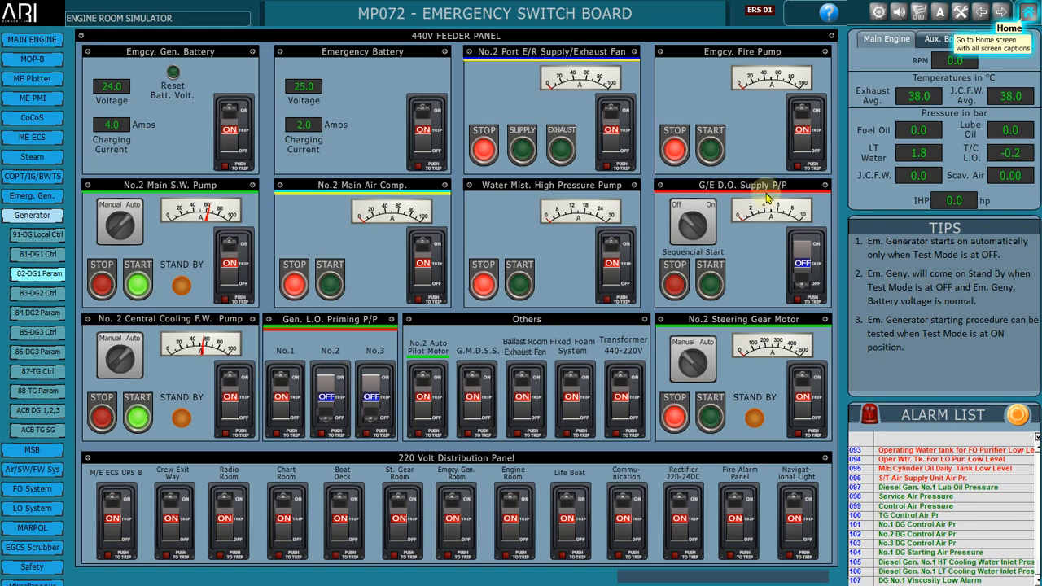
{"action": "left_click", "coordinate": [804, 245]}
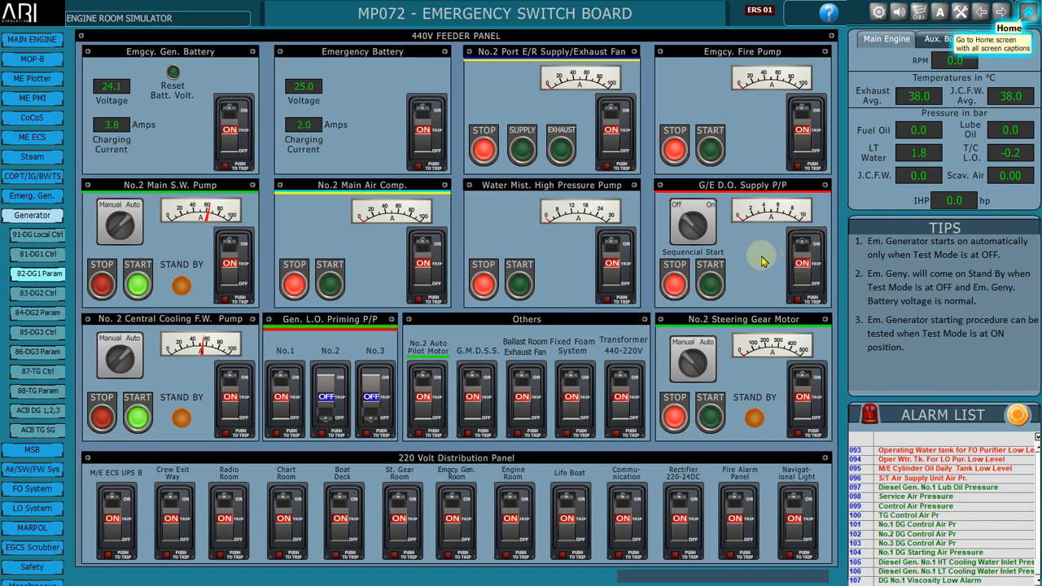
Step: Check No.1 generator's readings and trace the diesel oil line from the D.O. supply pump to its inlet and outlet valves
{"action": "left_click", "coordinate": [1028, 11]}
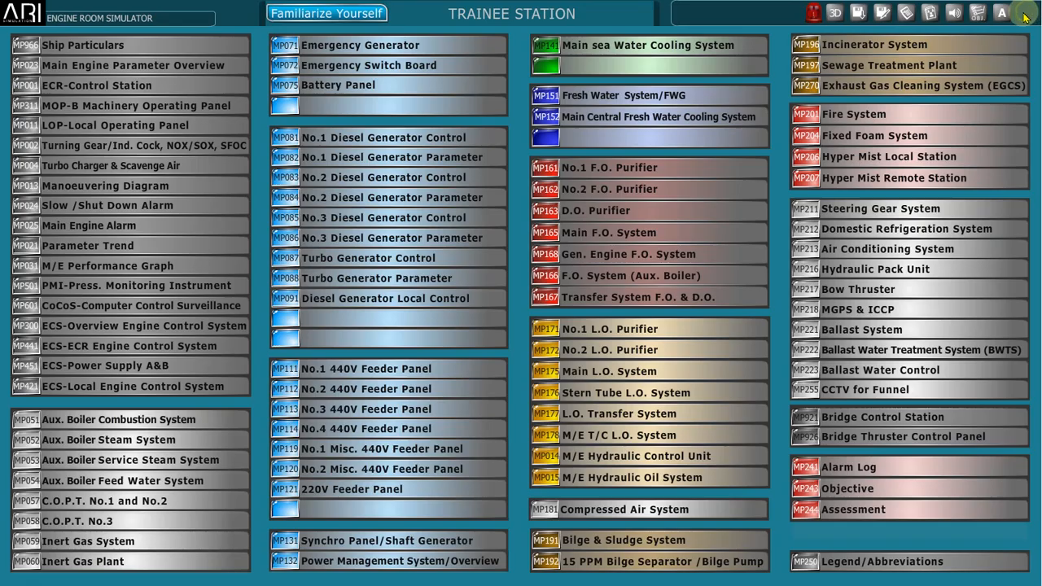
{"action": "left_click", "coordinate": [428, 138]}
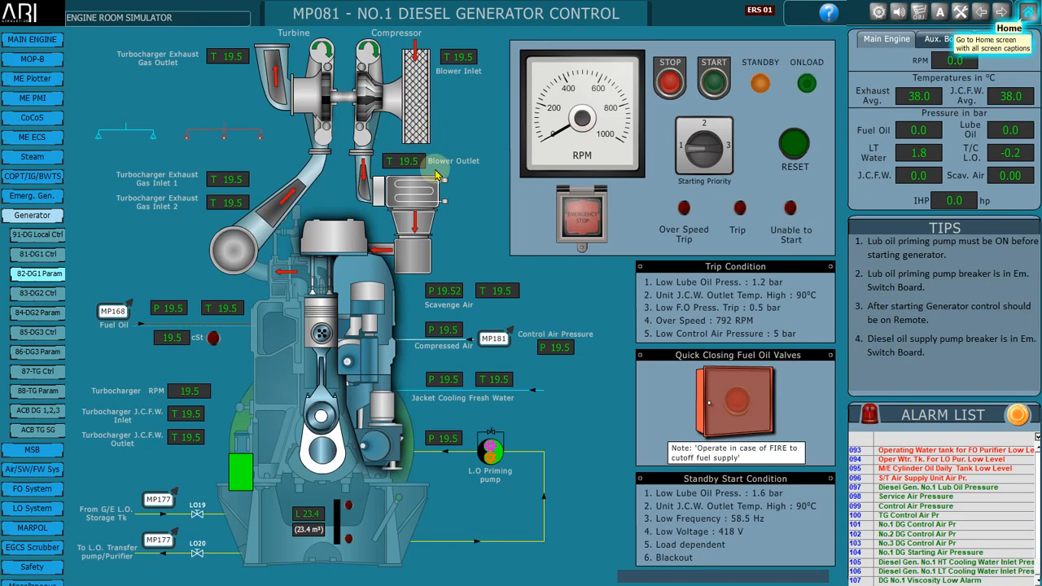
{"action": "left_click", "coordinate": [39, 276]}
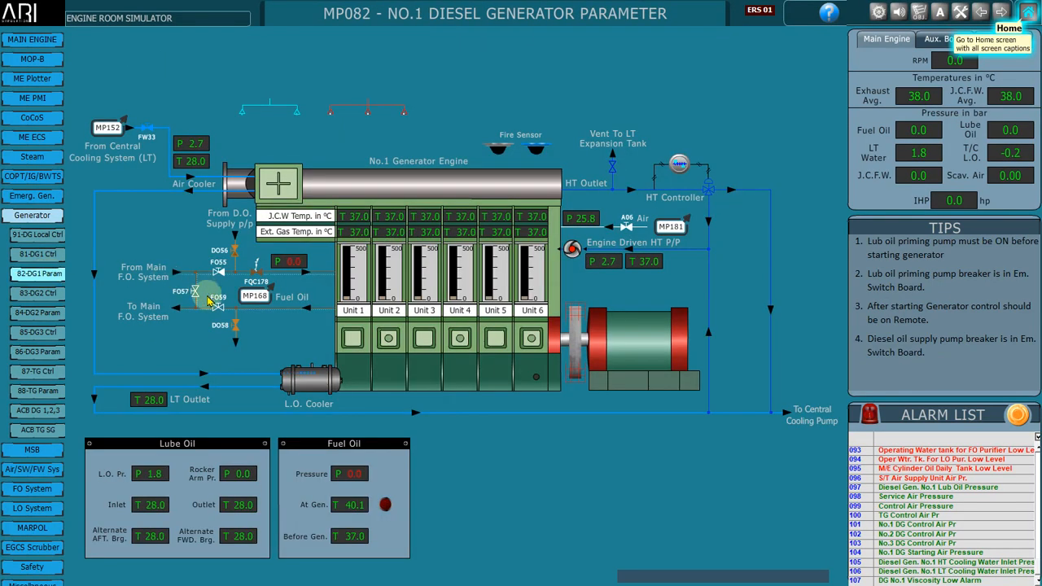
{"action": "left_click", "coordinate": [257, 297]}
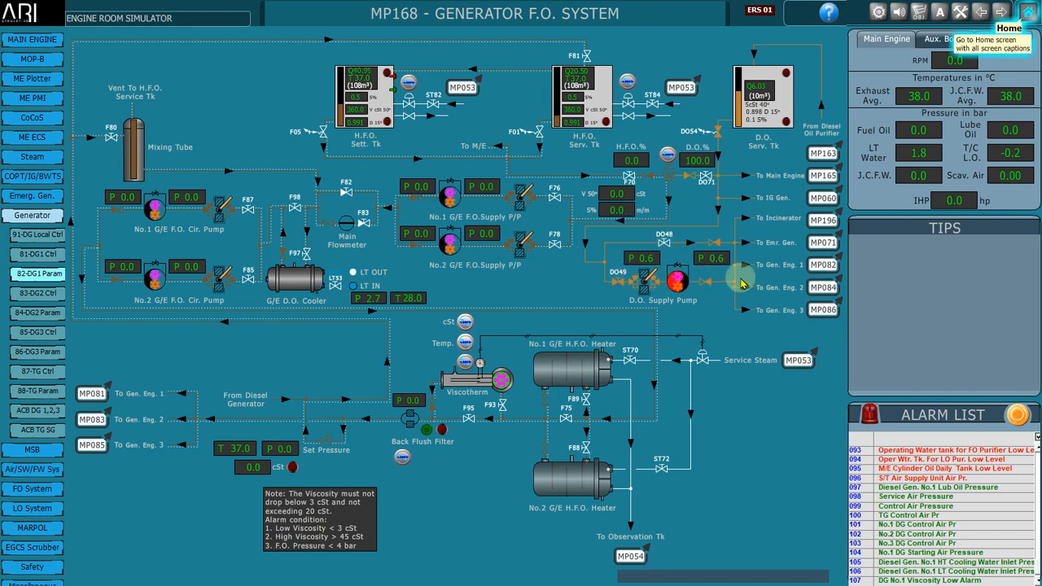
{"action": "left_click", "coordinate": [821, 265]}
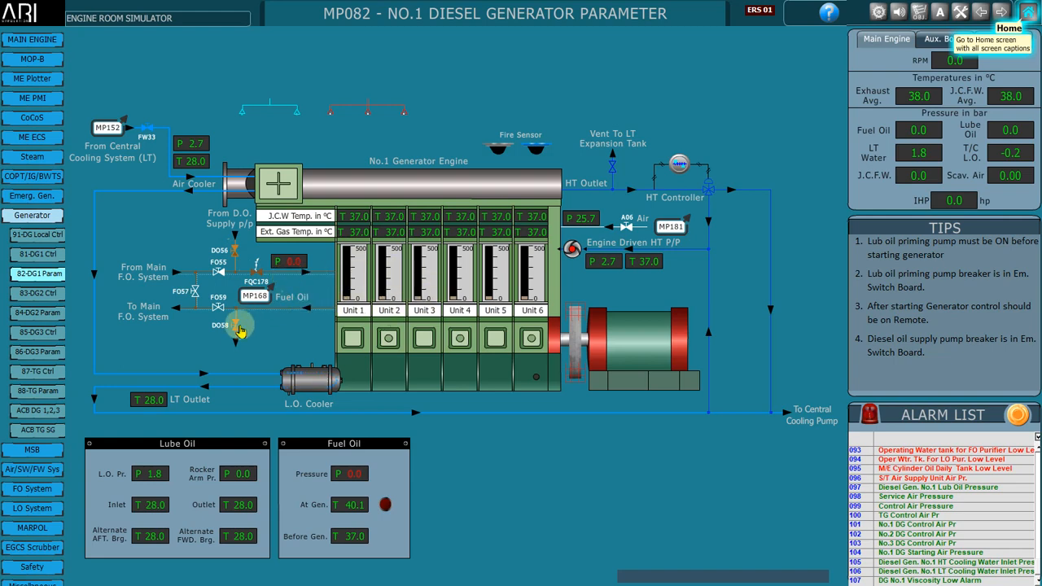
Step: Start the generator D.O. supply pump in the Generator F.O. System and close its control window
{"action": "left_click", "coordinate": [254, 296]}
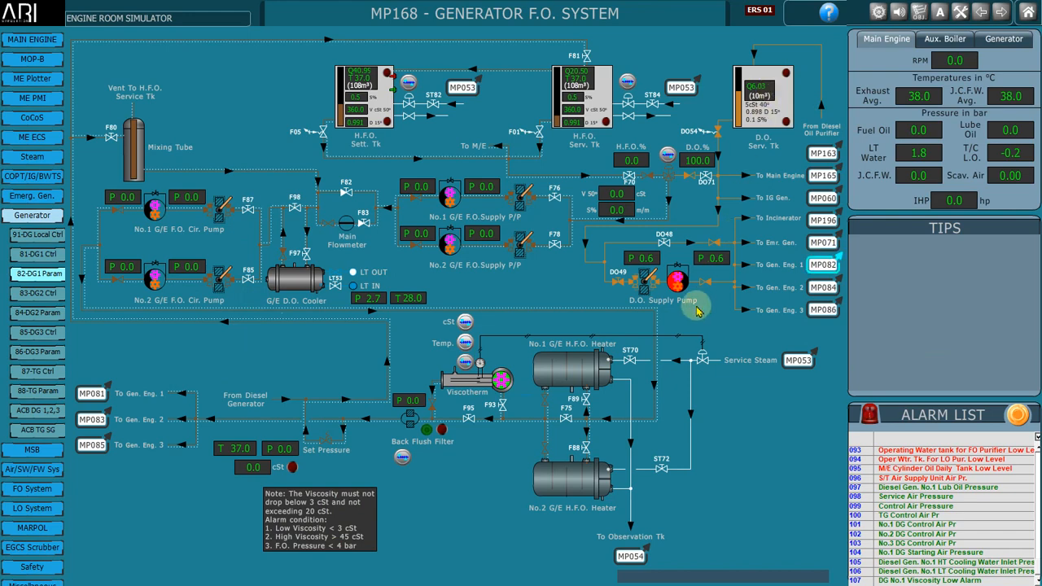
{"action": "left_click", "coordinate": [682, 282]}
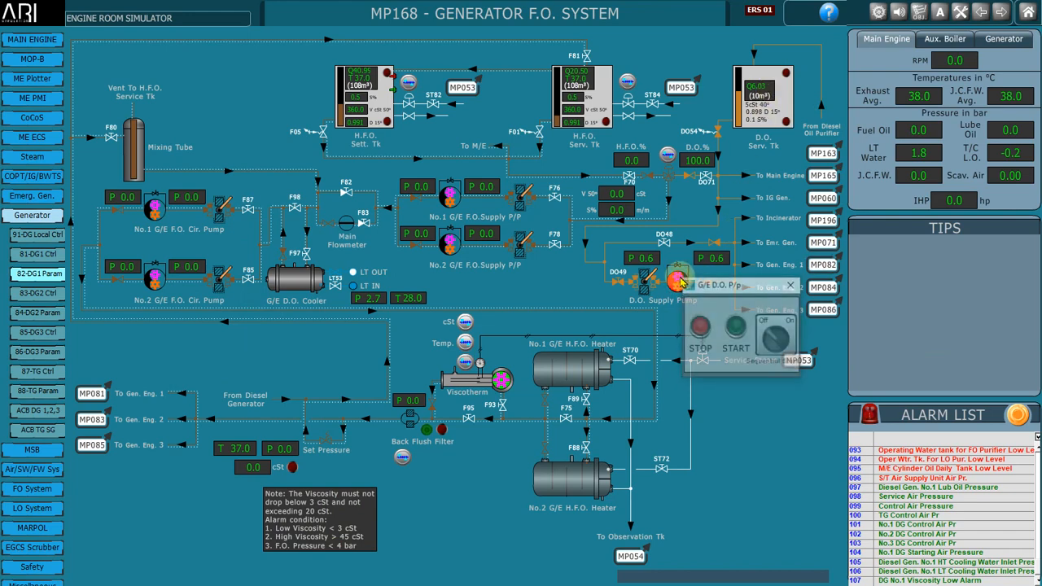
{"action": "left_click_drag", "start_coordinate": [698, 275], "coordinate": [718, 347]}
{"action": "left_click", "coordinate": [749, 392]}
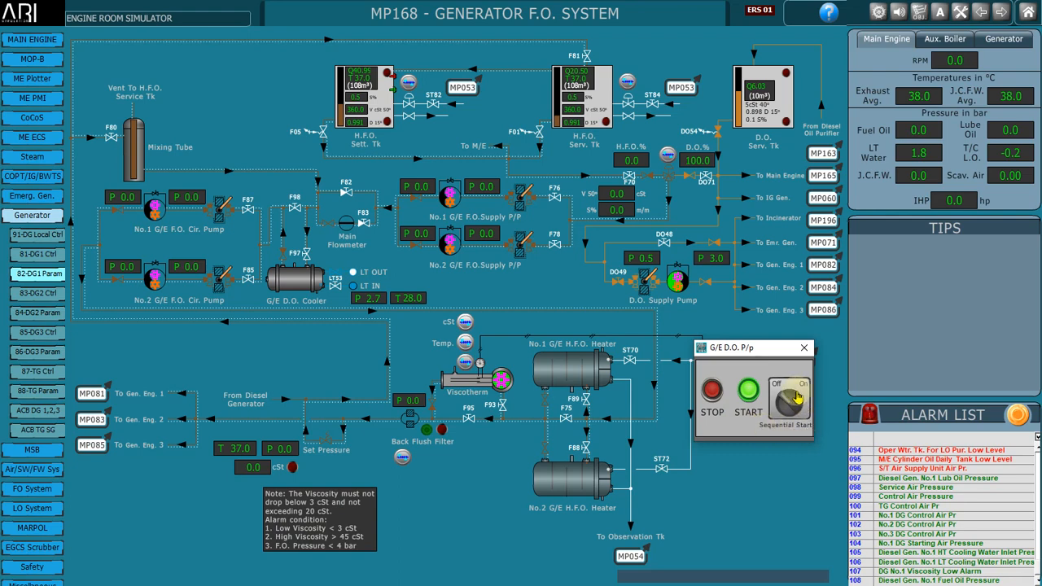
{"action": "left_click", "coordinate": [803, 351]}
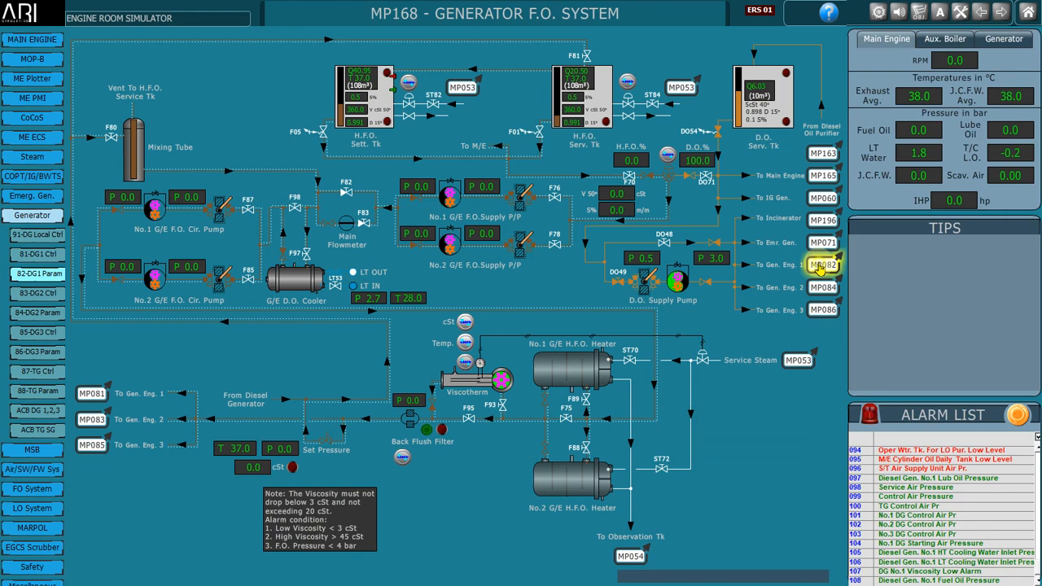
Step: Check No.1 generator's fuel oil, air, jacket water and lube oil pressures and its trip indication on the parameter and control screens
{"action": "left_click", "coordinate": [820, 267]}
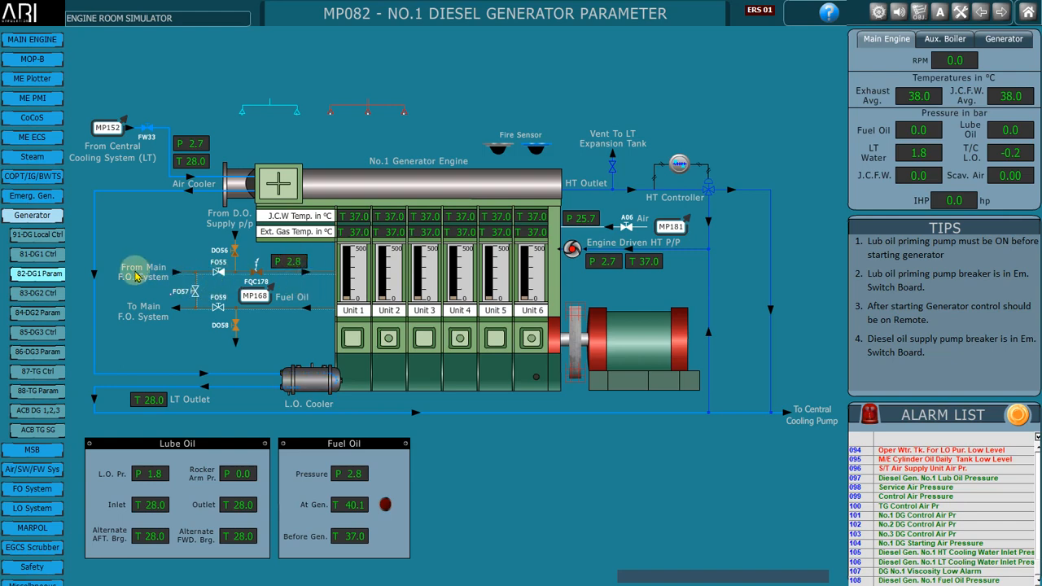
{"action": "left_click", "coordinate": [48, 257]}
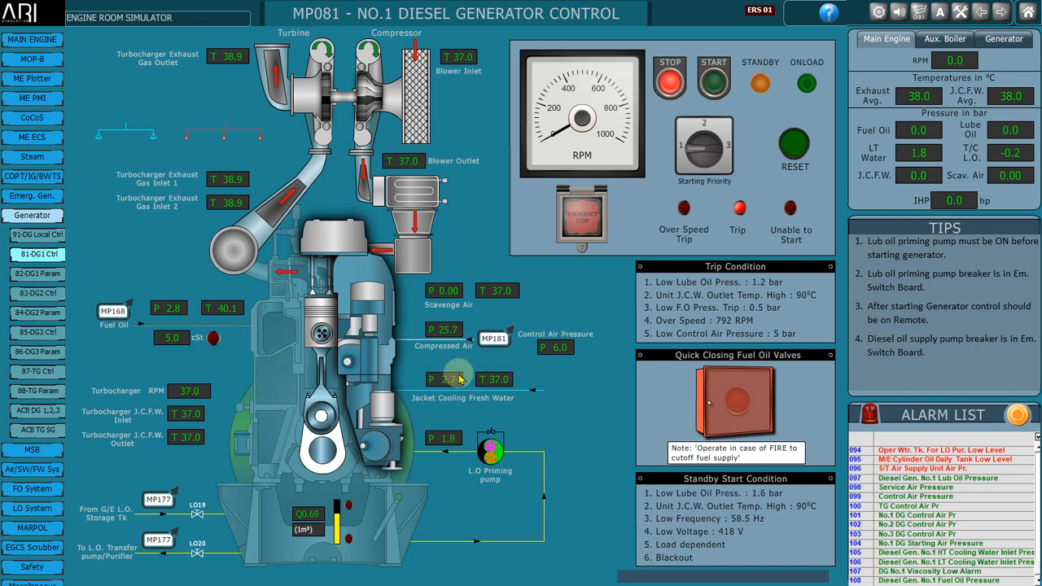
{"action": "left_click", "coordinate": [41, 276]}
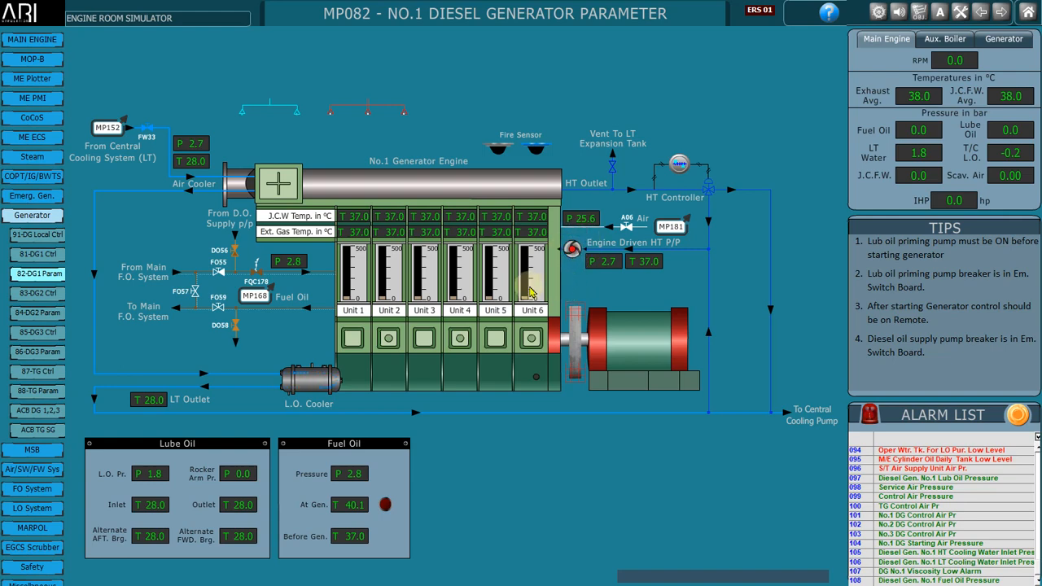
{"action": "left_click", "coordinate": [41, 236]}
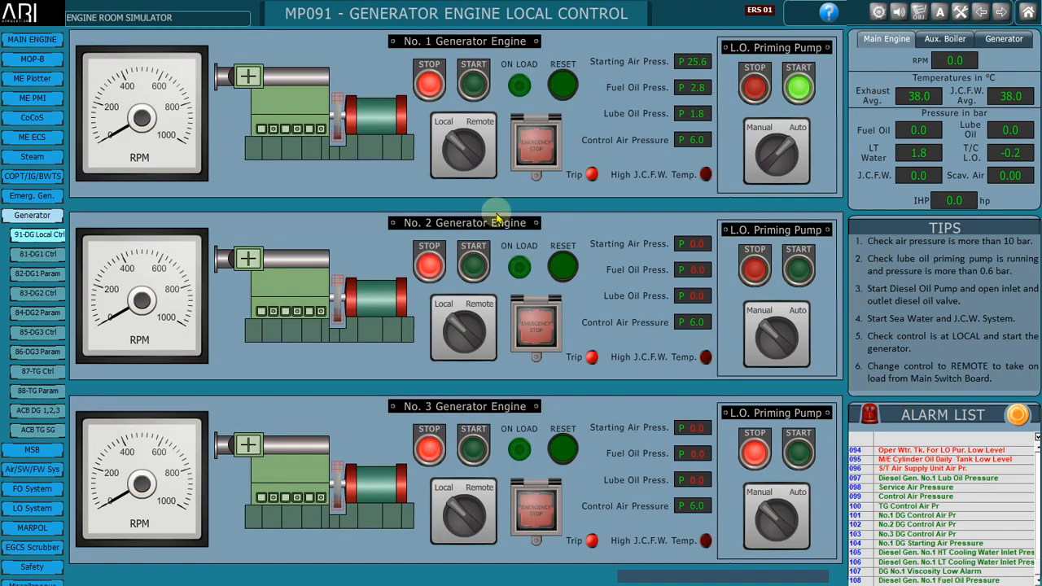
{"action": "left_click", "coordinate": [36, 254]}
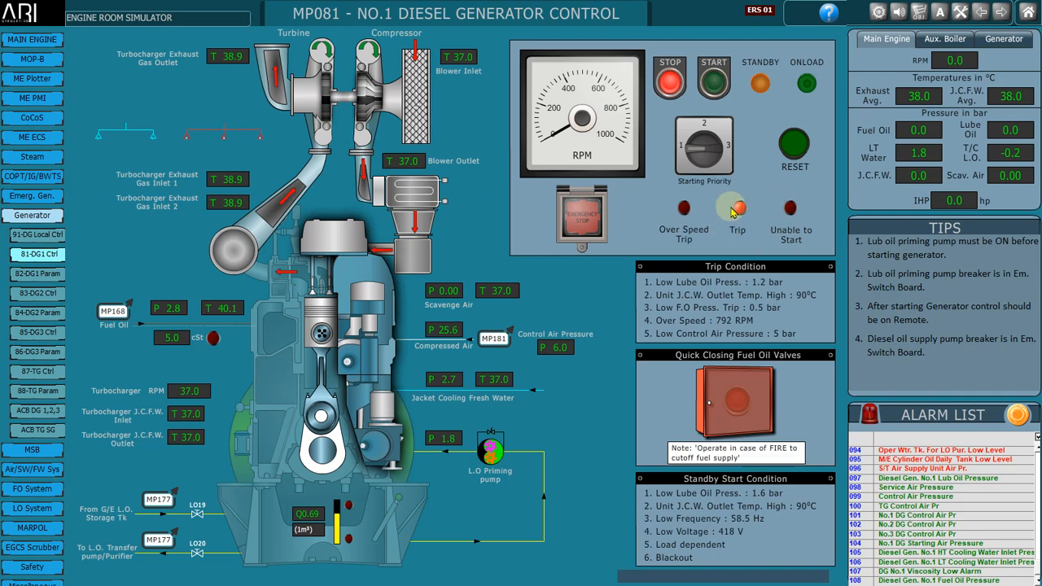
Step: Reset the trip of DG 1 on the Synchro Panel
{"action": "left_click", "coordinate": [1028, 12]}
{"action": "left_click", "coordinate": [395, 539]}
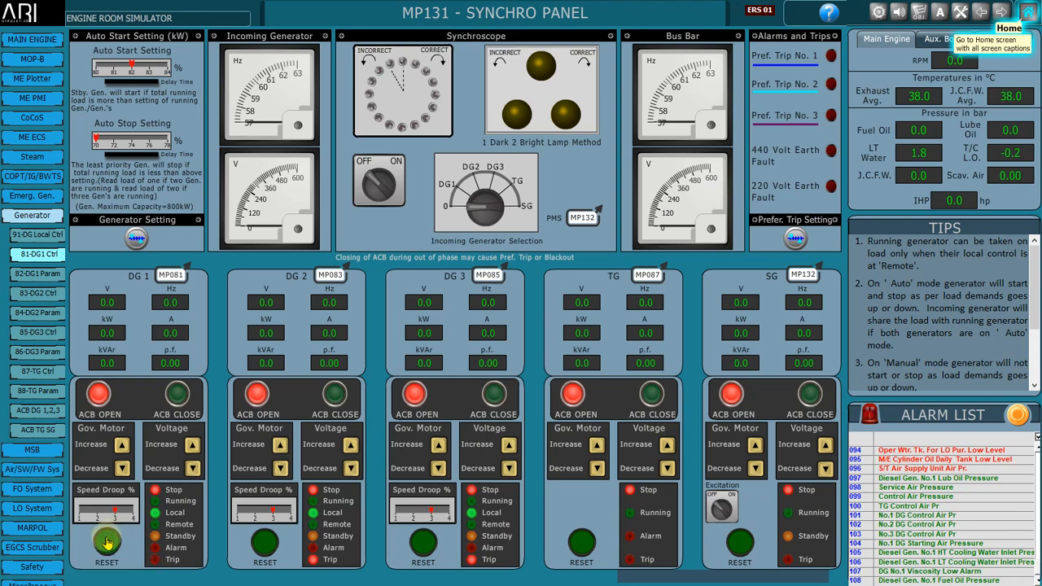
{"action": "left_click", "coordinate": [107, 547]}
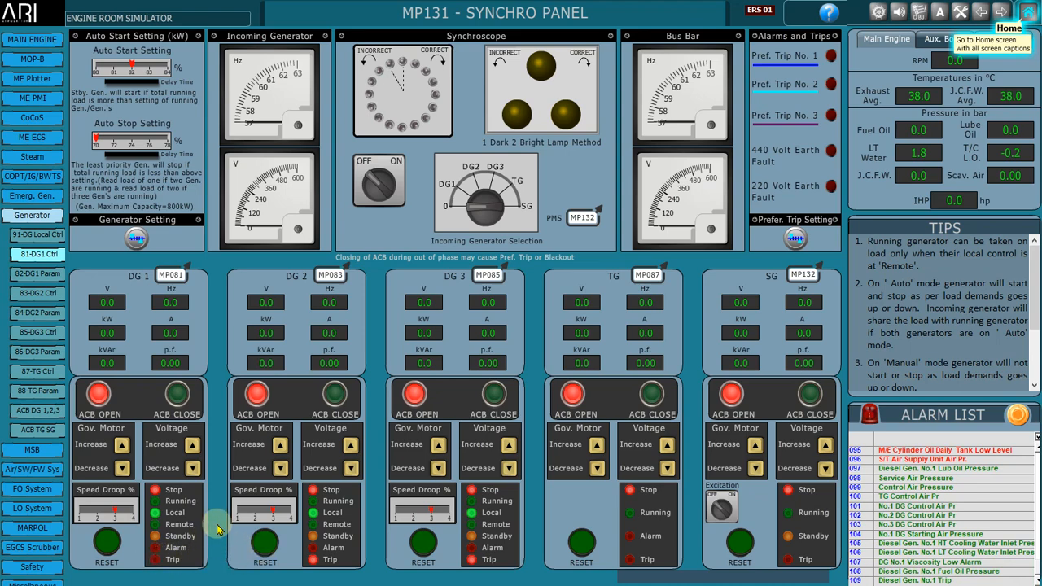
Step: Check No.1 generator's trip indication and set its engine control mode to Local on the generator local control screen
{"action": "left_click", "coordinate": [1027, 15]}
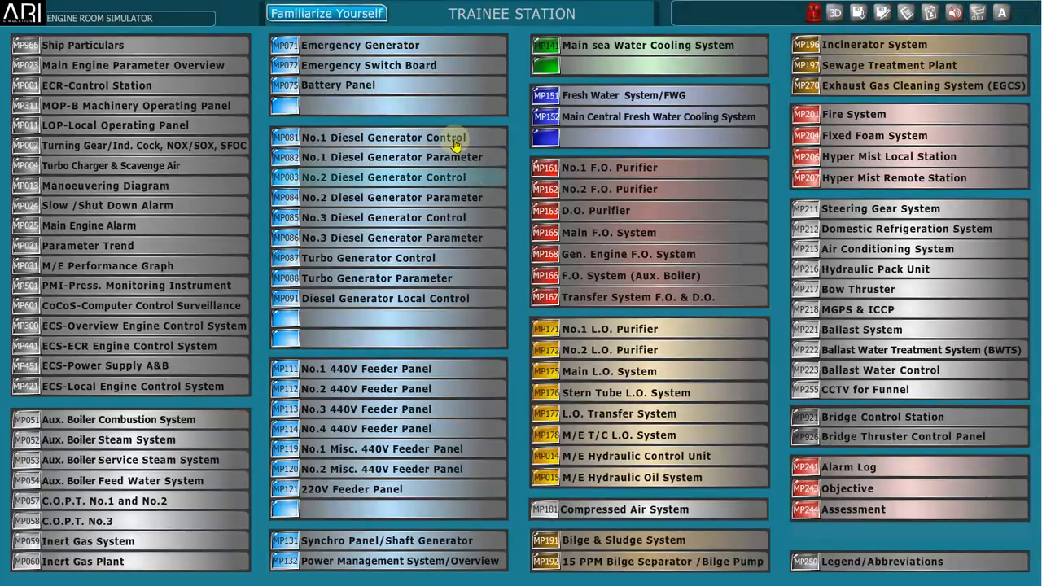
{"action": "left_click", "coordinate": [407, 137]}
{"action": "left_click", "coordinate": [50, 238]}
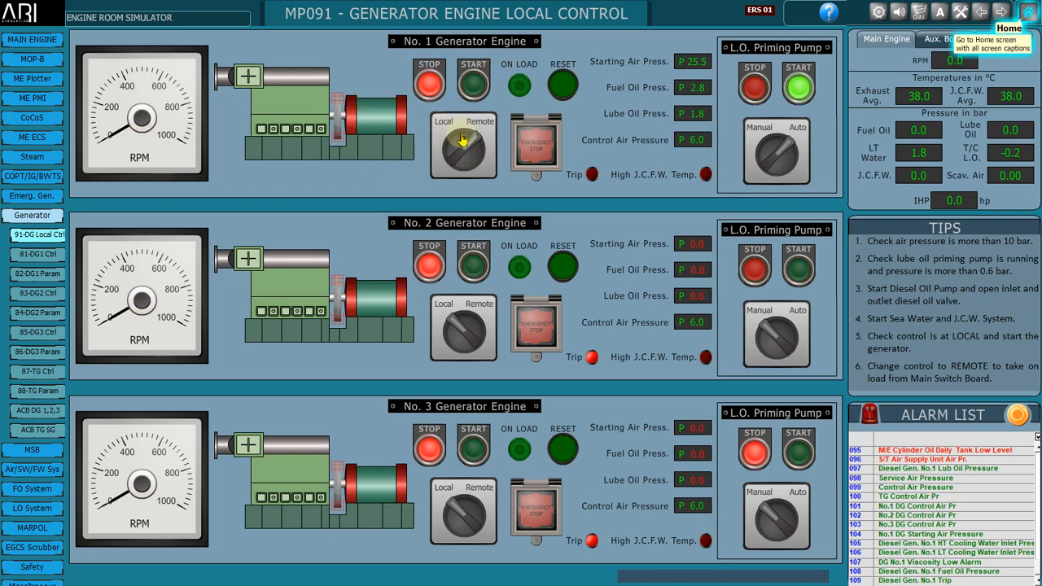
{"action": "left_click", "coordinate": [437, 151]}
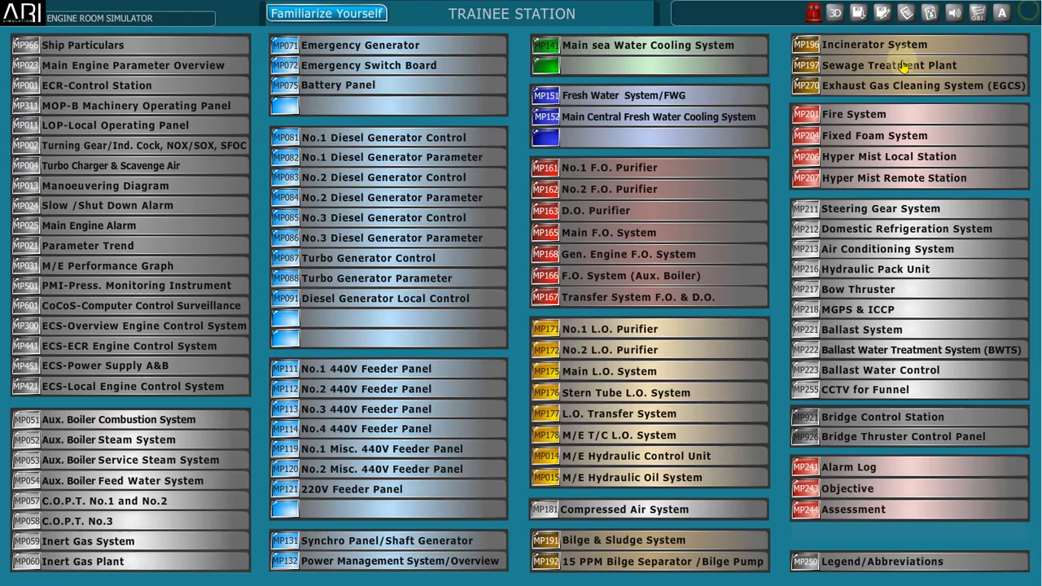
Step: Check DG 1's status on the Synchro Panel, the generator control screen and the Power Management System overview
{"action": "left_click", "coordinate": [1027, 12]}
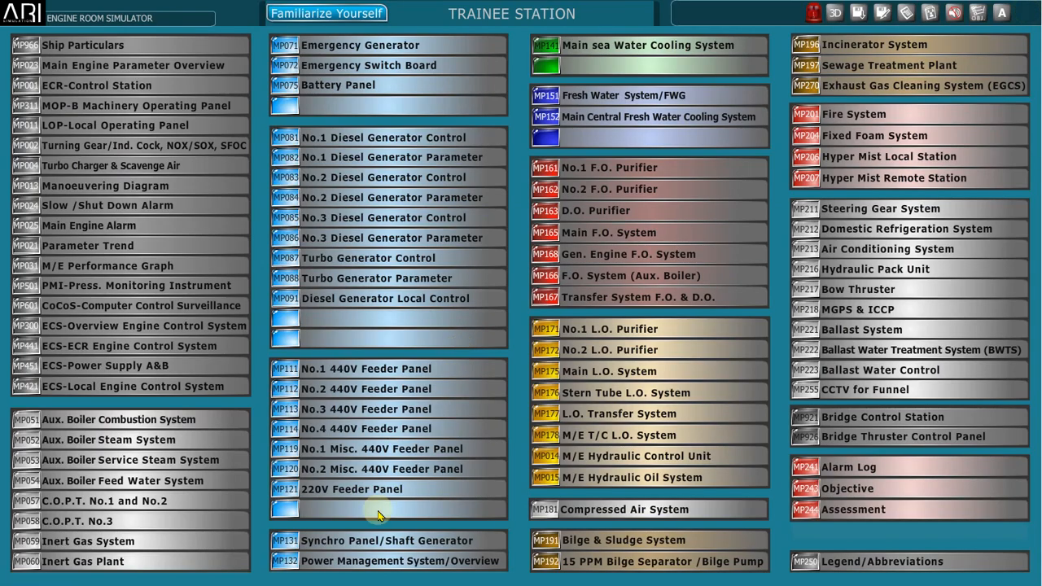
{"action": "left_click", "coordinate": [374, 545]}
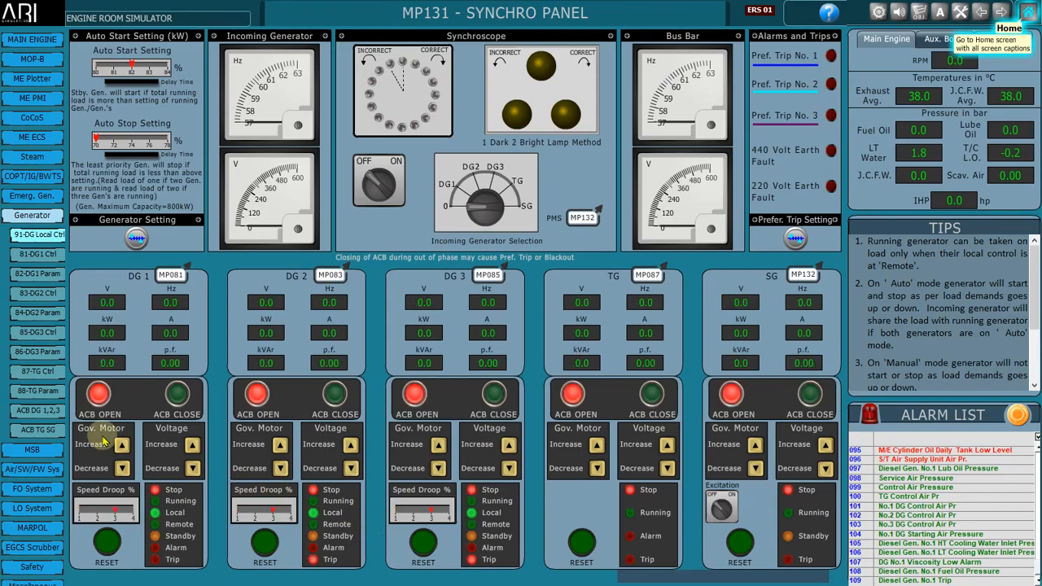
{"action": "left_click", "coordinate": [42, 257]}
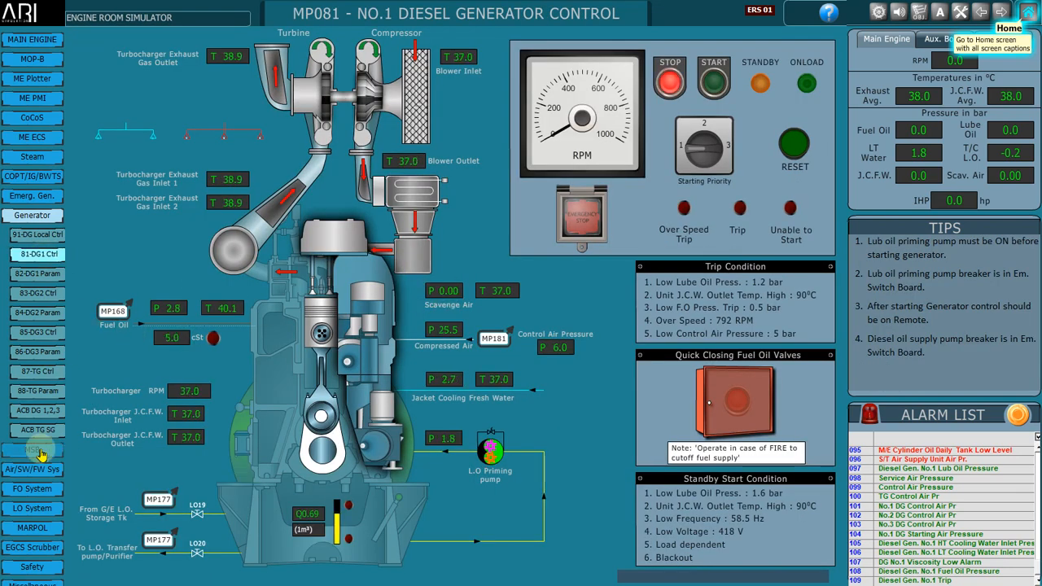
{"action": "left_click", "coordinate": [41, 446]}
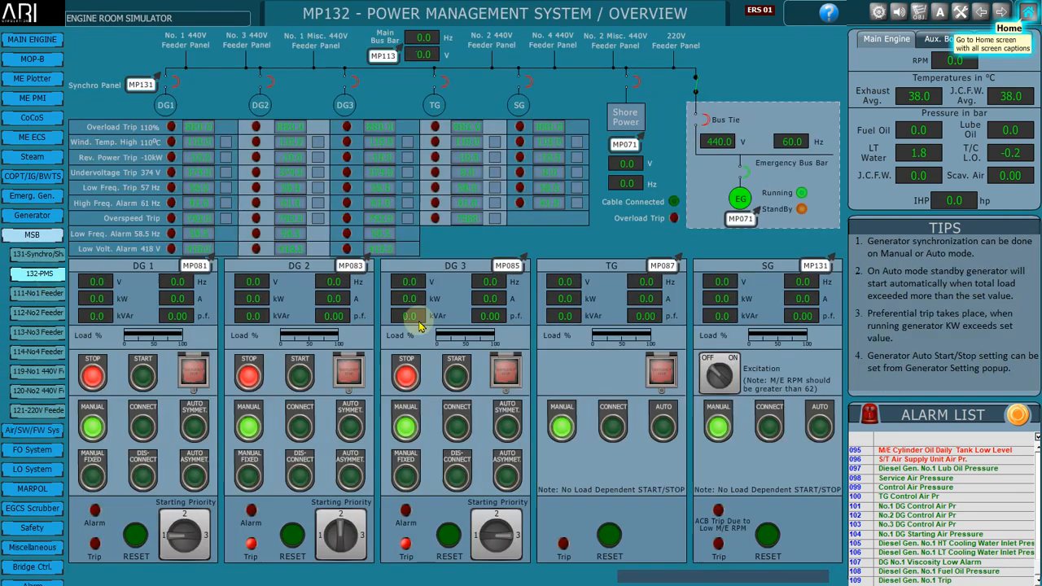
{"action": "left_click", "coordinate": [44, 274]}
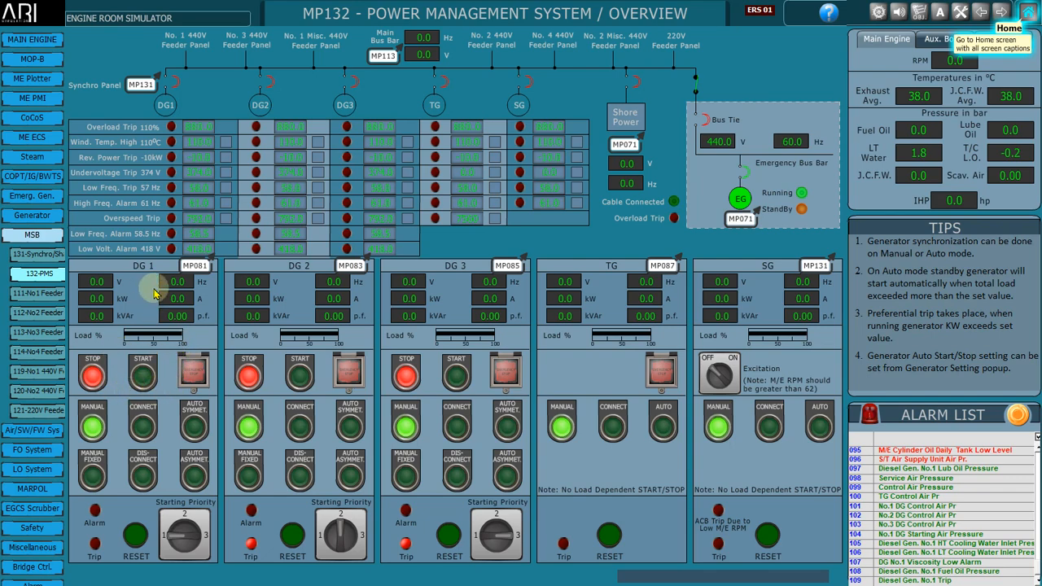
Step: Start No.1 generator engine from the local control screen as a test, then stop it
{"action": "left_click", "coordinate": [46, 218]}
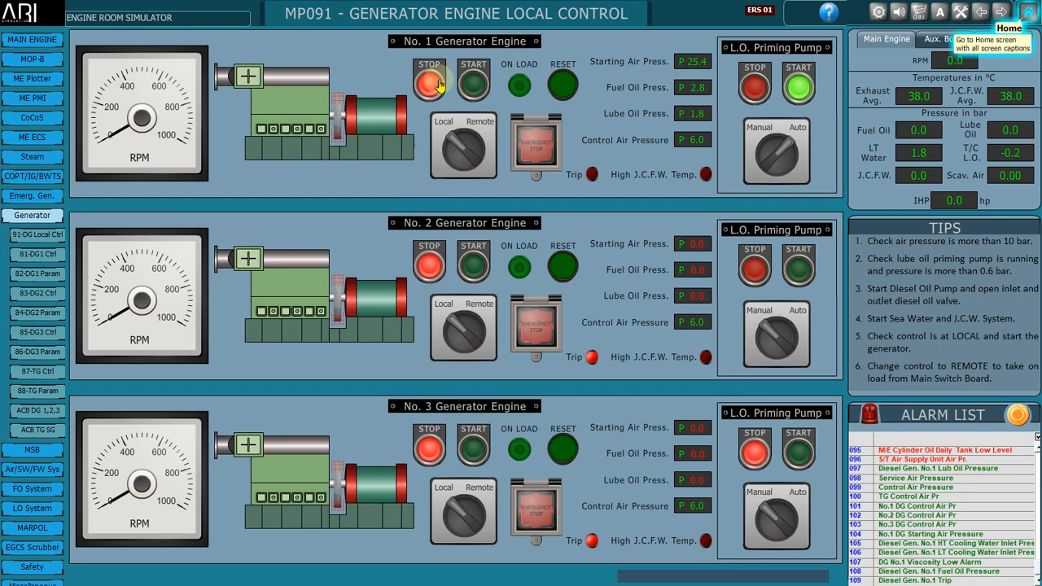
{"action": "left_click", "coordinate": [474, 83]}
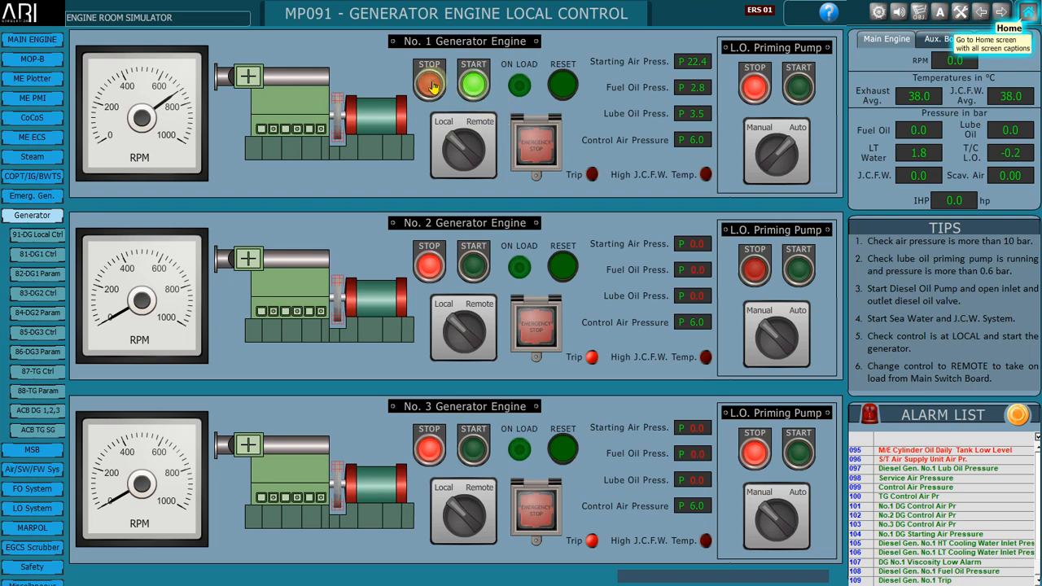
{"action": "left_click", "coordinate": [432, 85]}
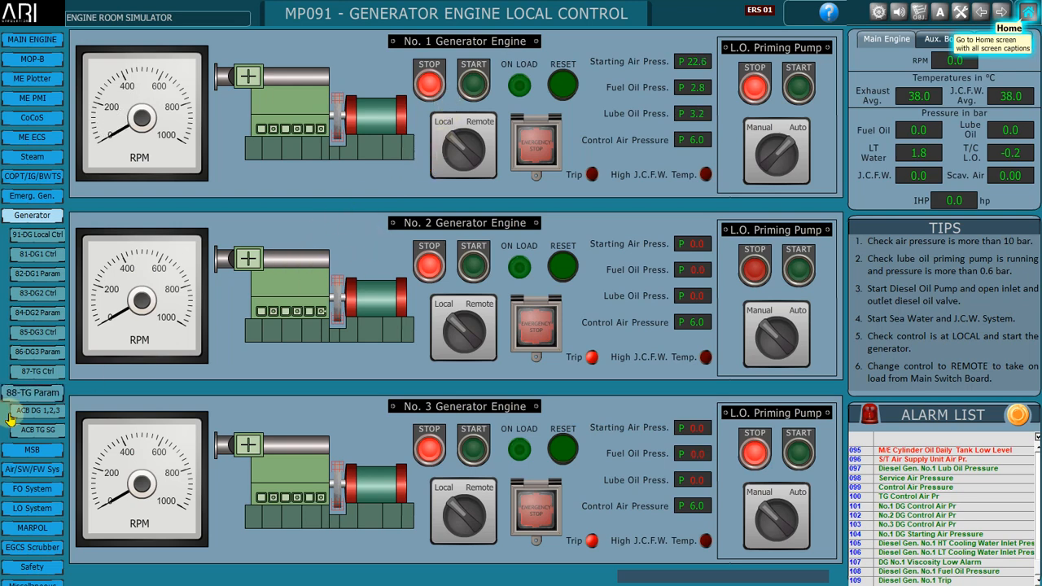
Step: Try to start DG 1 from the Power Management System overview
{"action": "left_click", "coordinate": [44, 452]}
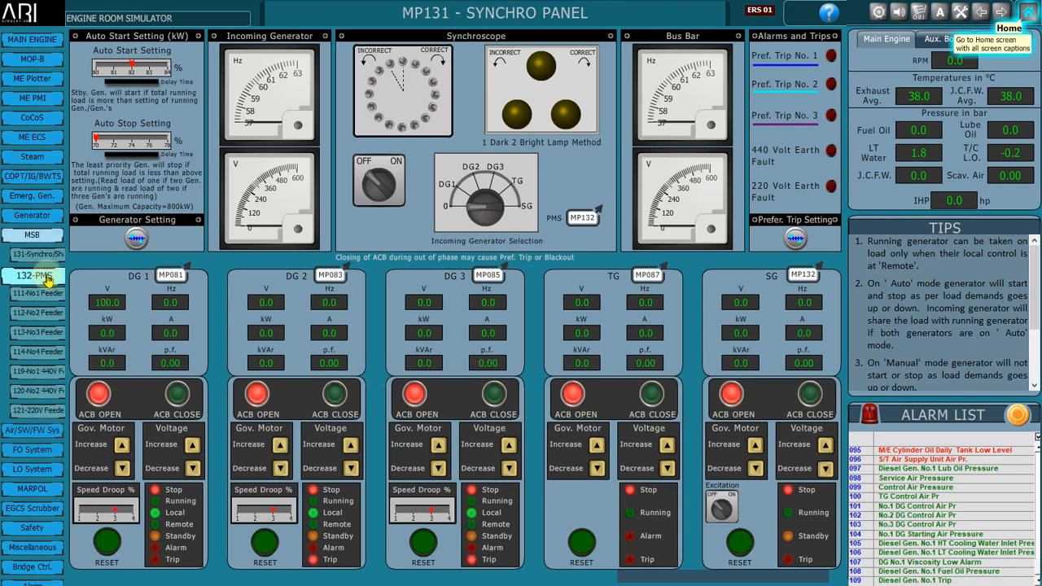
{"action": "left_click", "coordinate": [44, 277]}
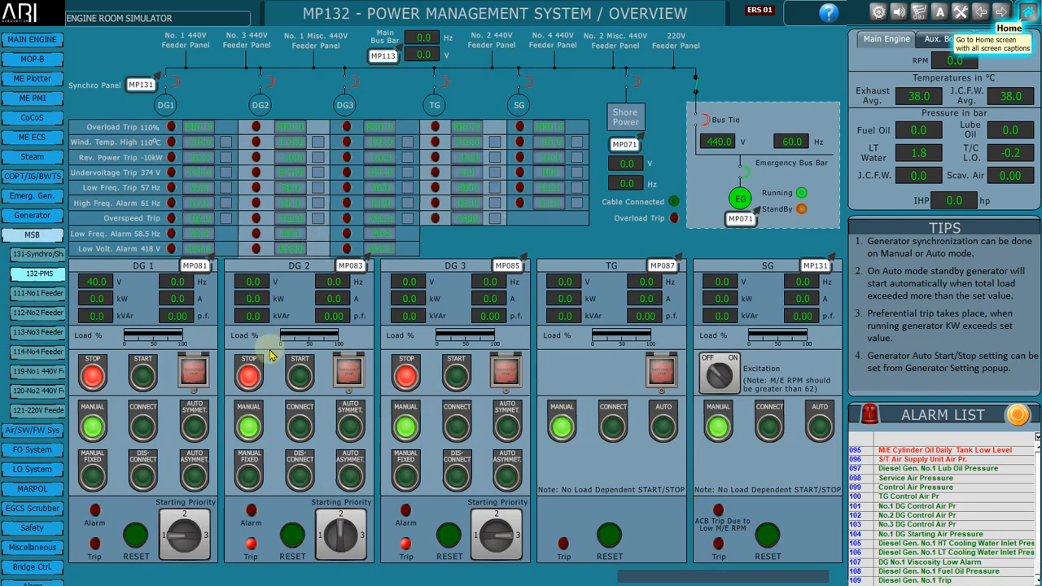
{"action": "left_click", "coordinate": [144, 377]}
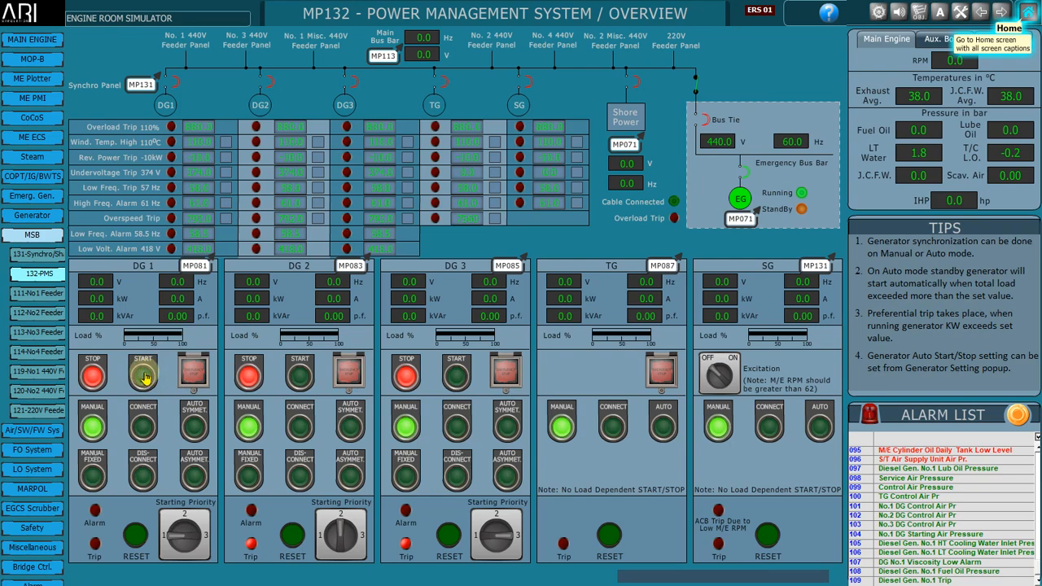
Step: Set No.1 generator engine's control mode to Remote on the generator engine local control screen
{"action": "left_click", "coordinate": [36, 216]}
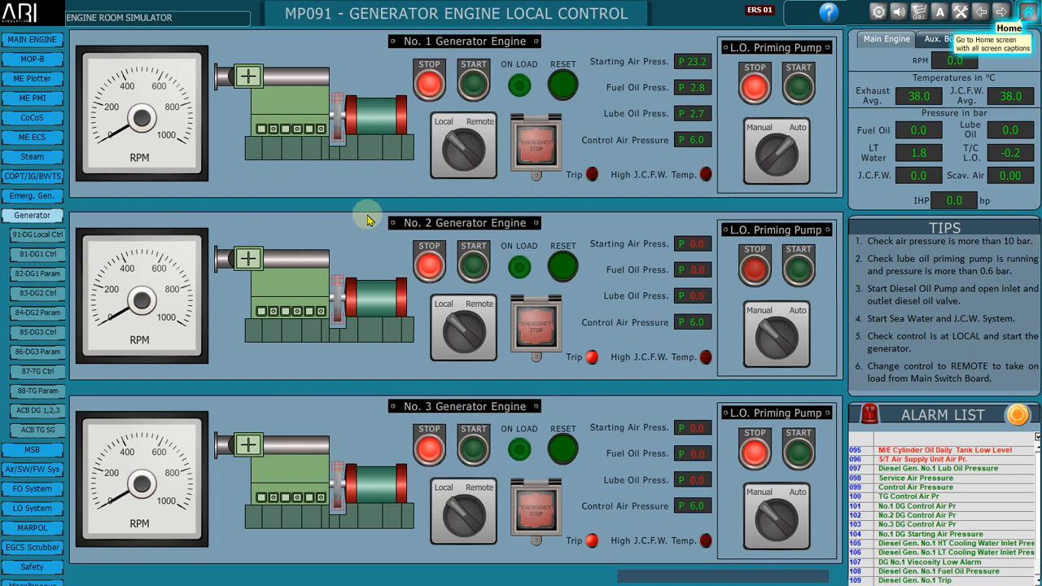
{"action": "left_click", "coordinate": [476, 139]}
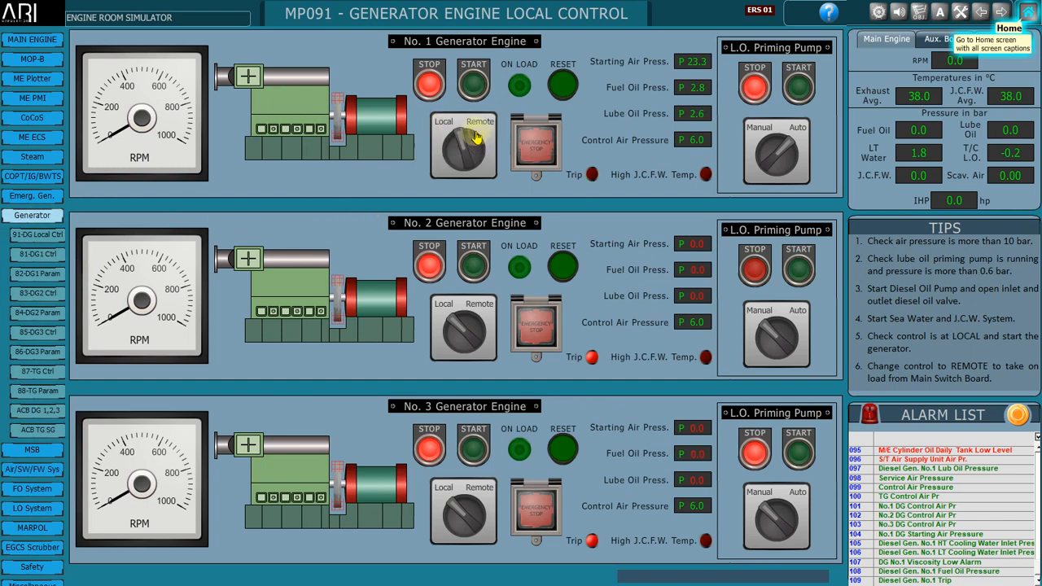
{"action": "left_click", "coordinate": [444, 167]}
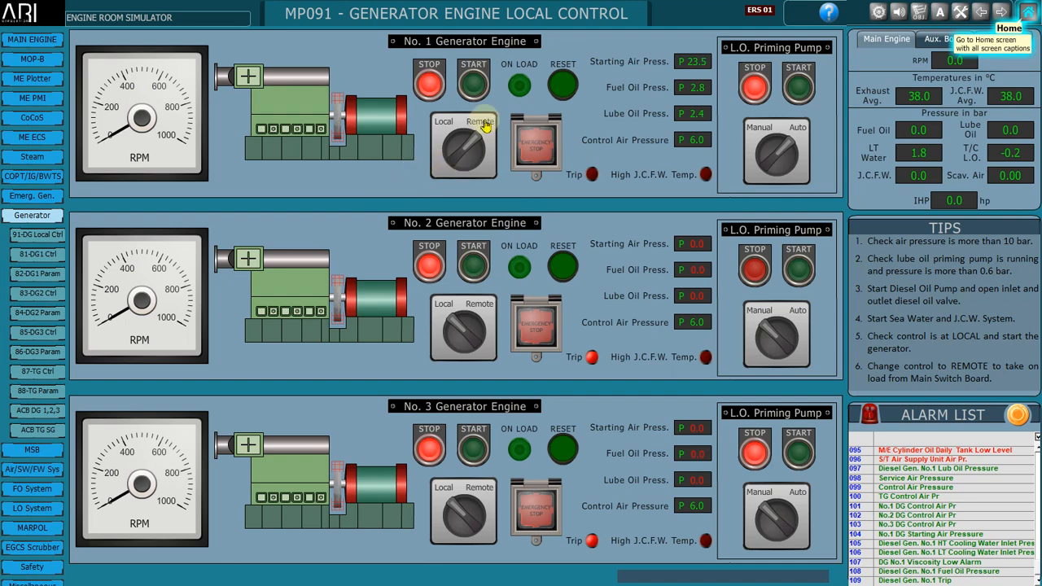
Step: Start DG 1 from the Power Management System overview
{"action": "left_click", "coordinate": [41, 452]}
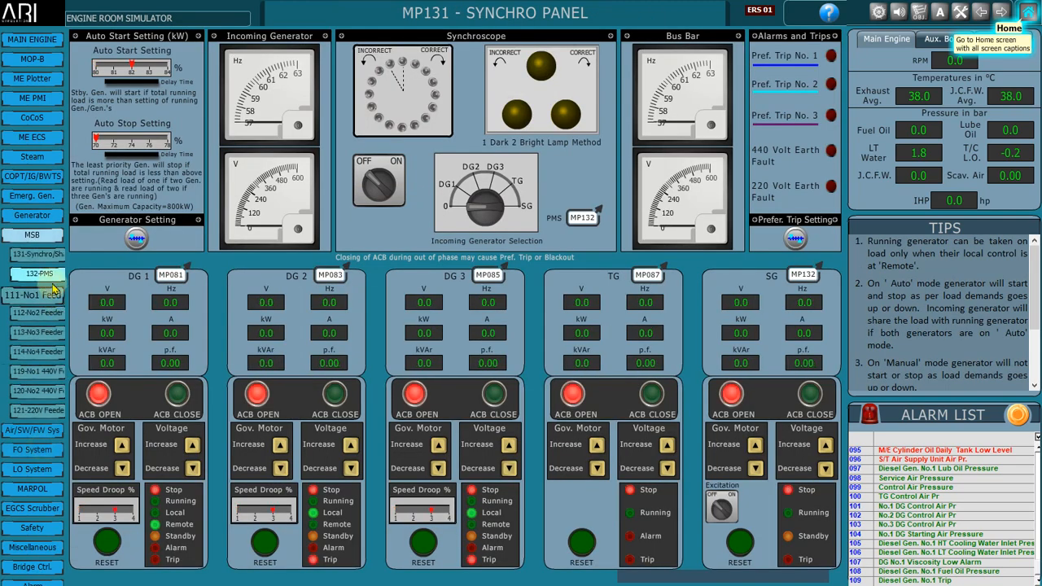
{"action": "left_click", "coordinate": [37, 274]}
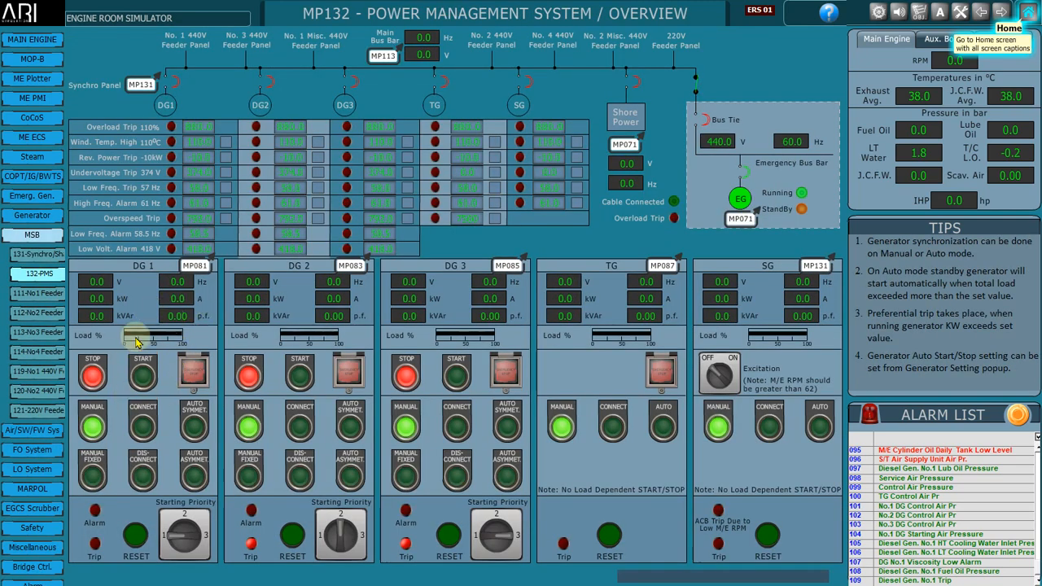
{"action": "left_click", "coordinate": [143, 376]}
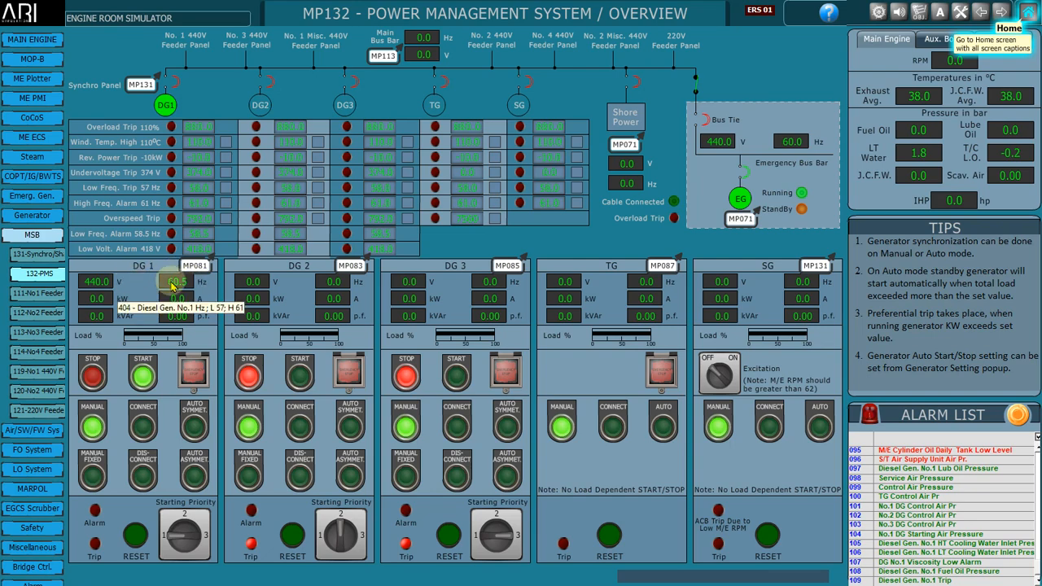
Step: Select DG1 as the incoming generator on the Synchro Panel and lower its governor setting to reach 60.0 Hz
{"action": "left_click", "coordinate": [30, 256]}
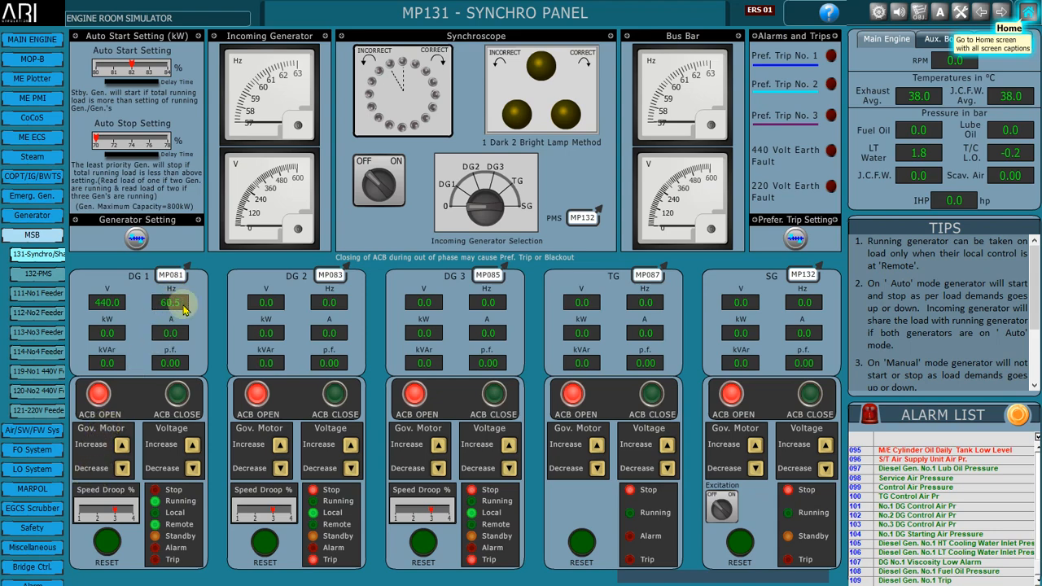
{"action": "left_click", "coordinate": [463, 192]}
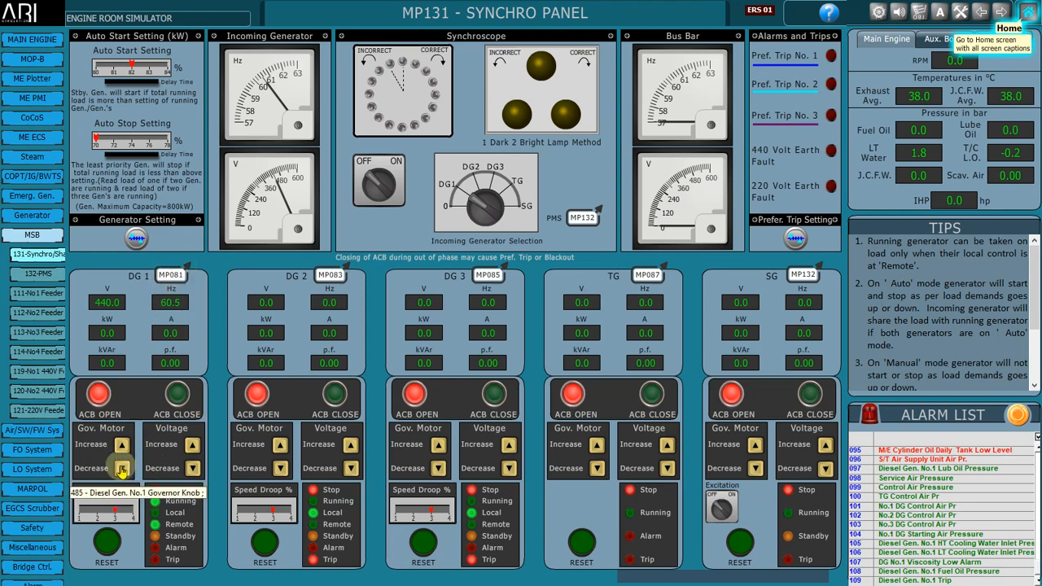
{"action": "left_click", "coordinate": [121, 469]}
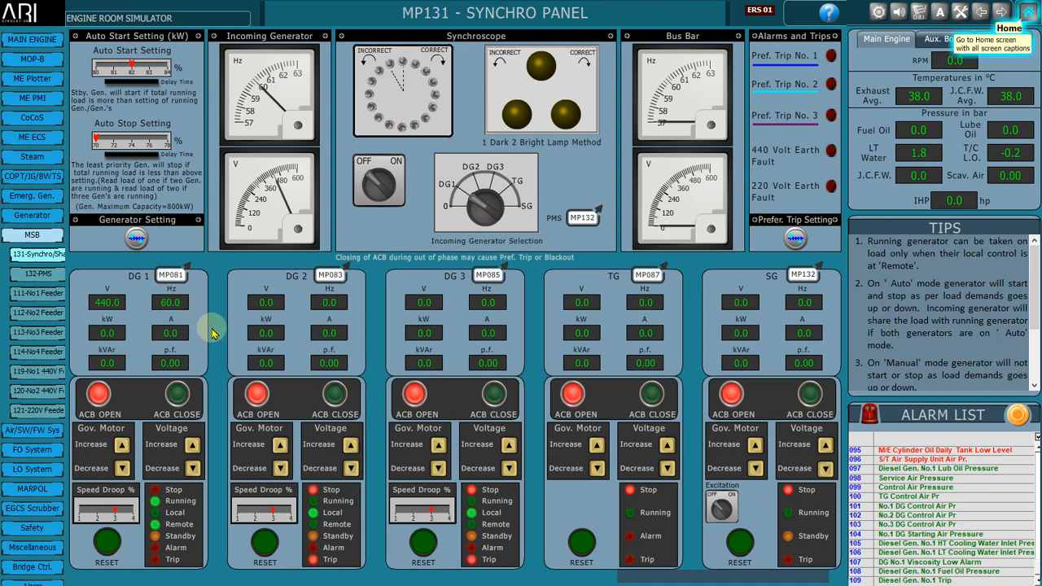
Step: Check No.1 diesel generator's running parameters on its parameter, control and local control screens
{"action": "left_click", "coordinate": [1028, 12]}
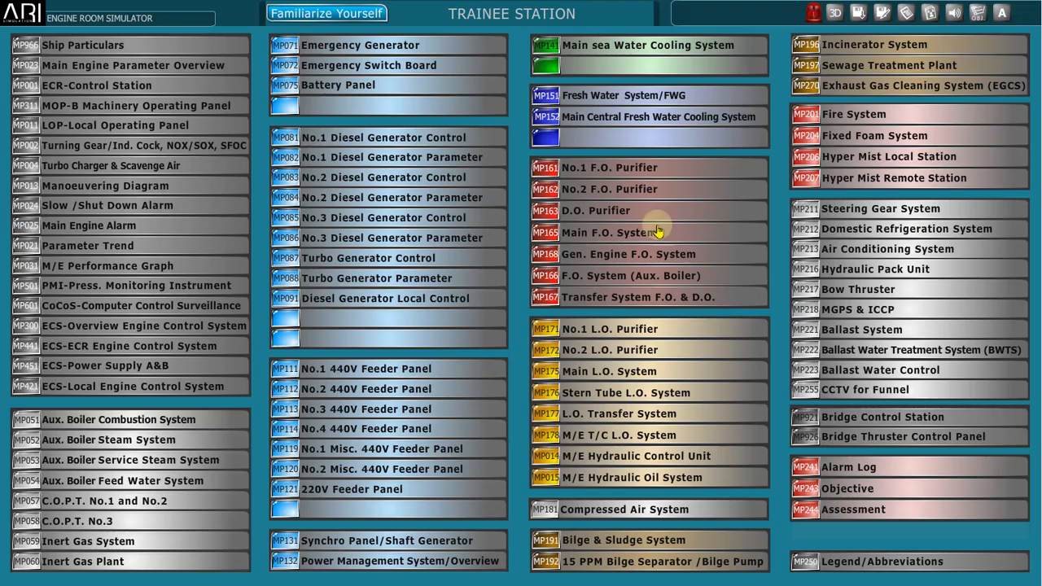
{"action": "left_click", "coordinate": [403, 160]}
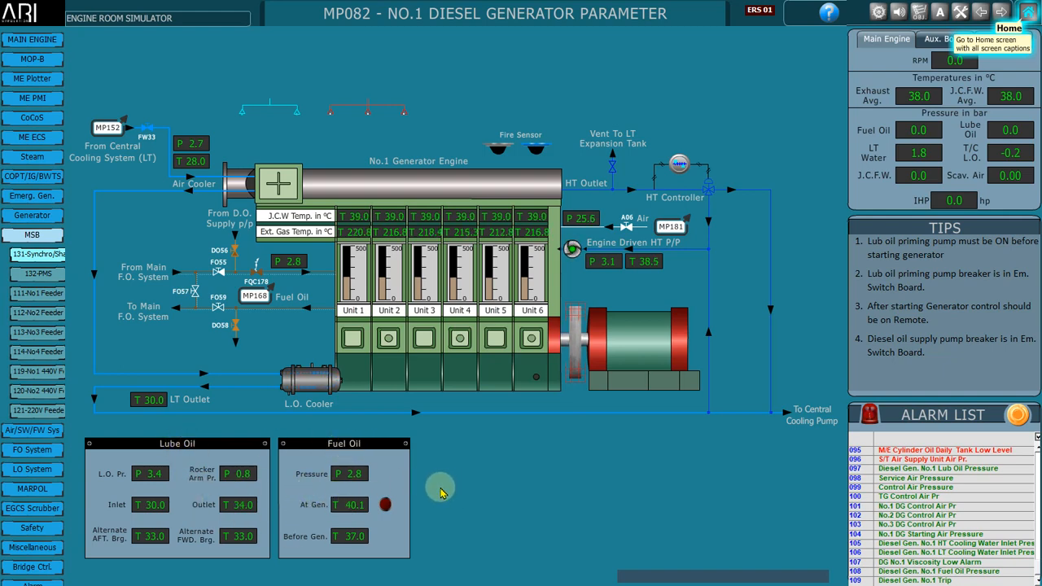
{"action": "left_click", "coordinate": [37, 217]}
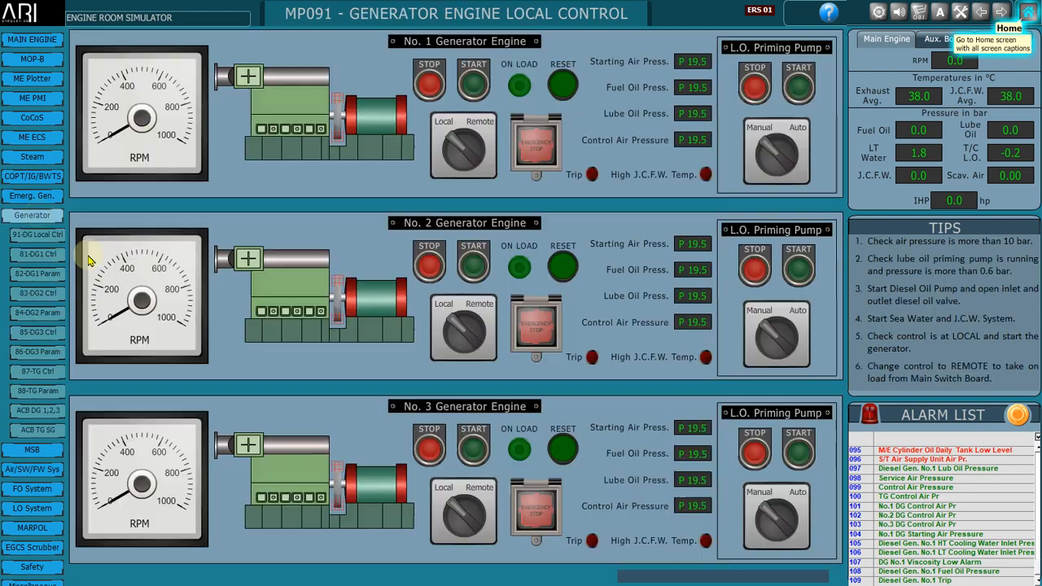
{"action": "left_click", "coordinate": [41, 255]}
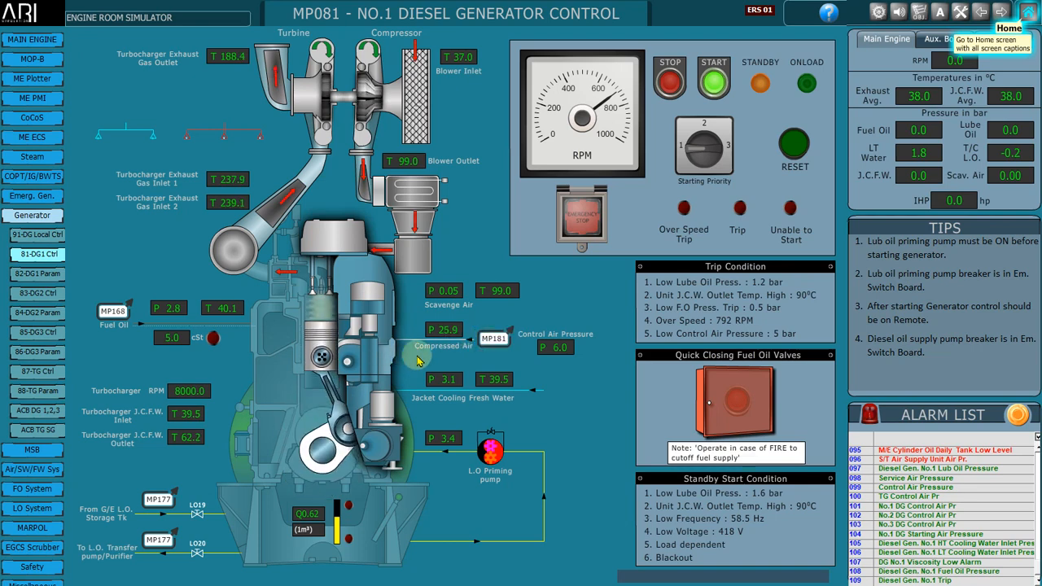
{"action": "left_click", "coordinate": [57, 236]}
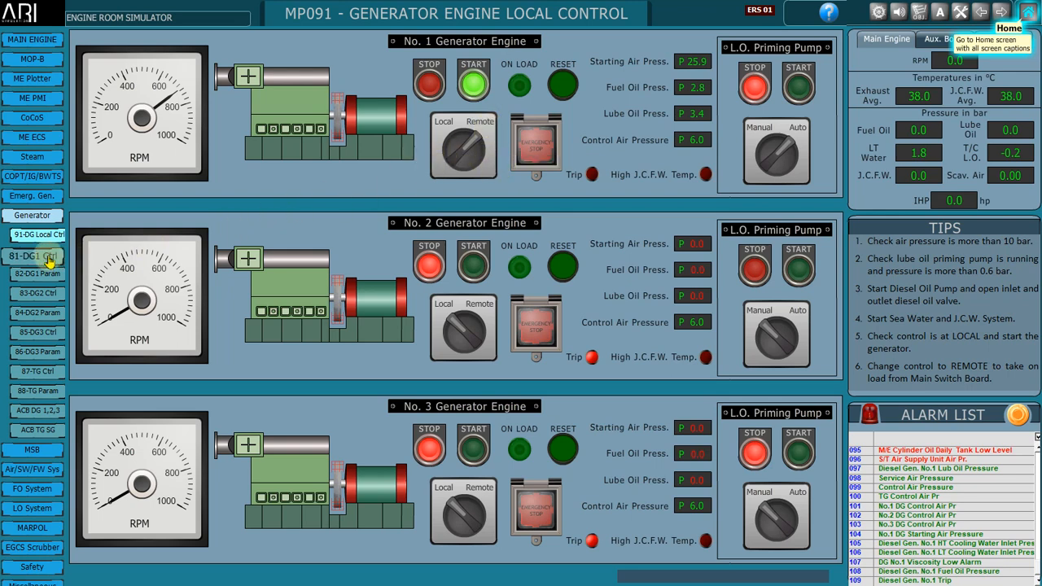
{"action": "left_click", "coordinate": [46, 255]}
{"action": "left_click", "coordinate": [40, 277]}
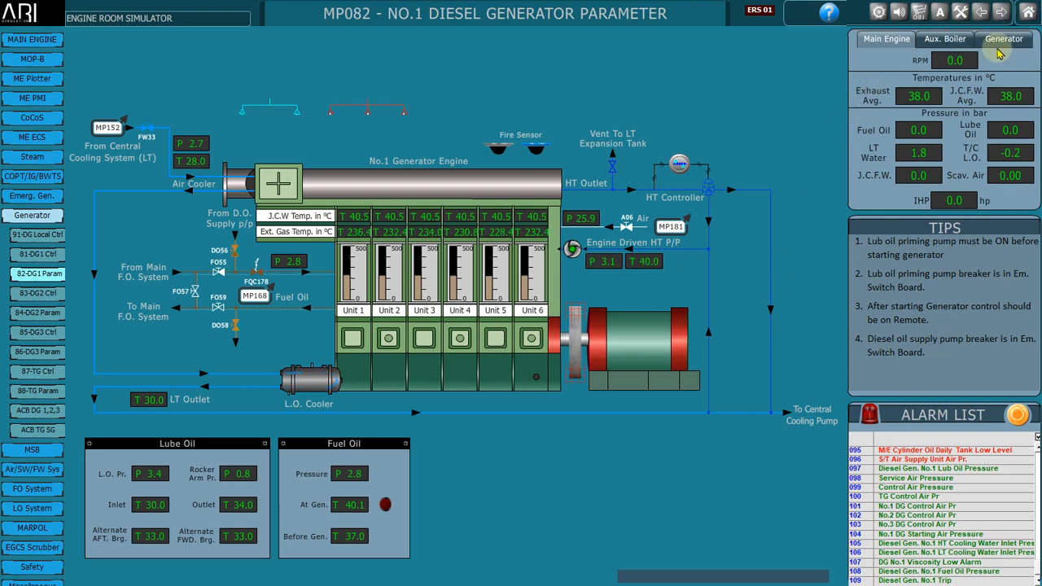
Step: Save the current simulator state from the Trainee Station as a scenario named "No1 GE operation"
{"action": "left_click", "coordinate": [1027, 12]}
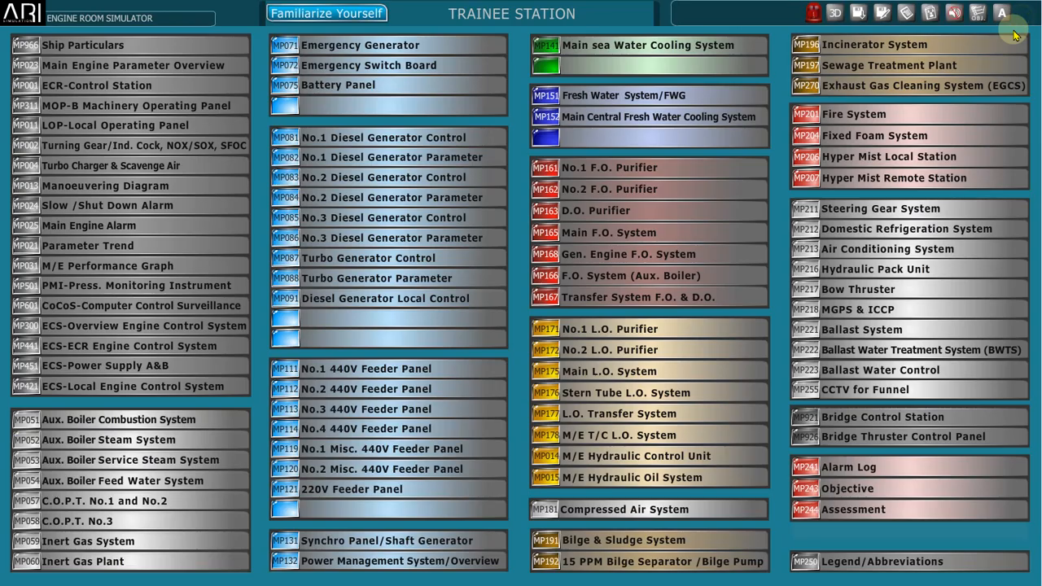
{"action": "left_click", "coordinate": [883, 27]}
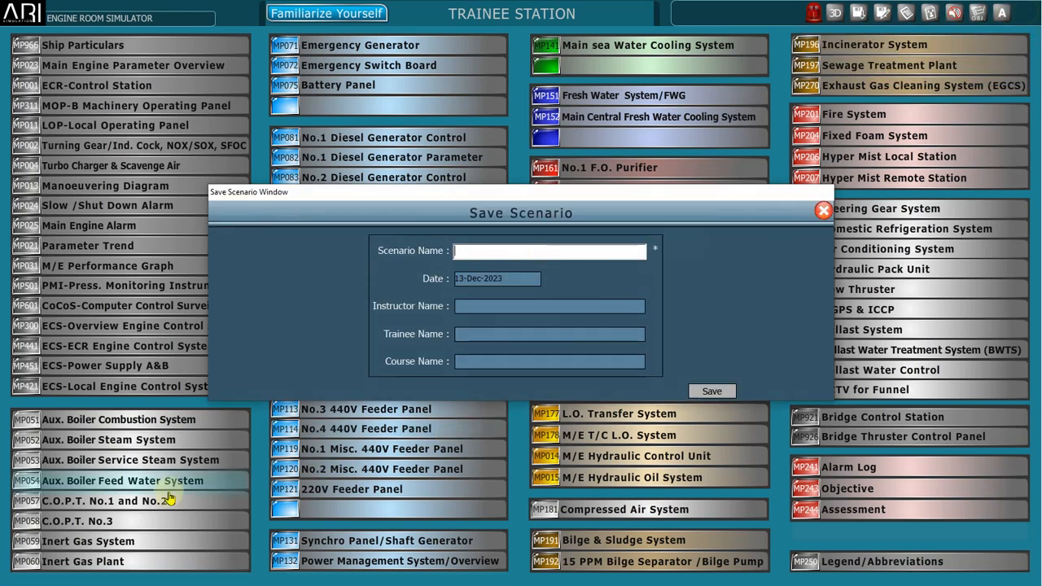
{"action": "type", "text": "N"}
{"action": "type", "text": "0"}
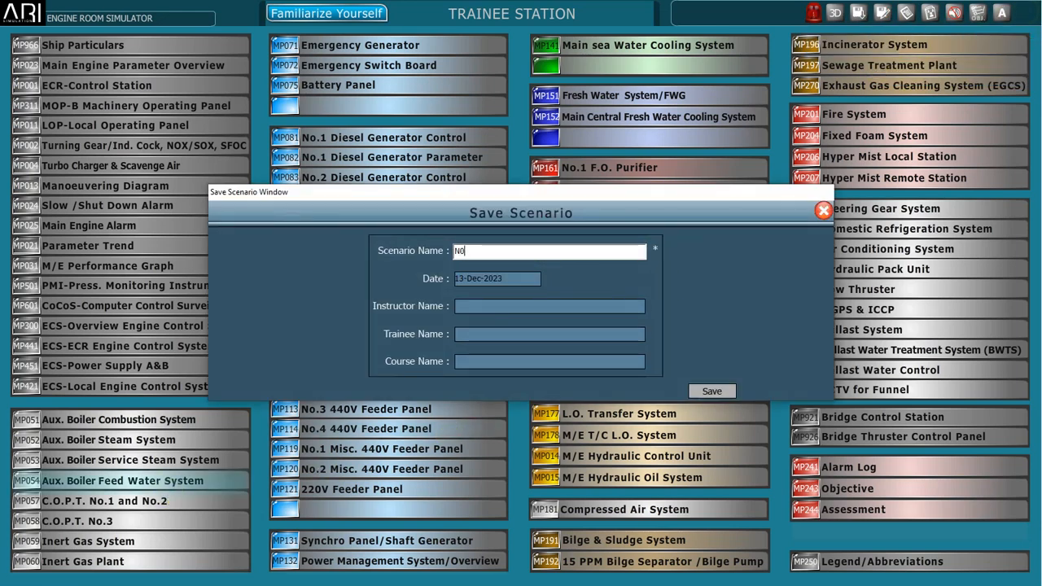
{"action": "type", "text": "o1"}
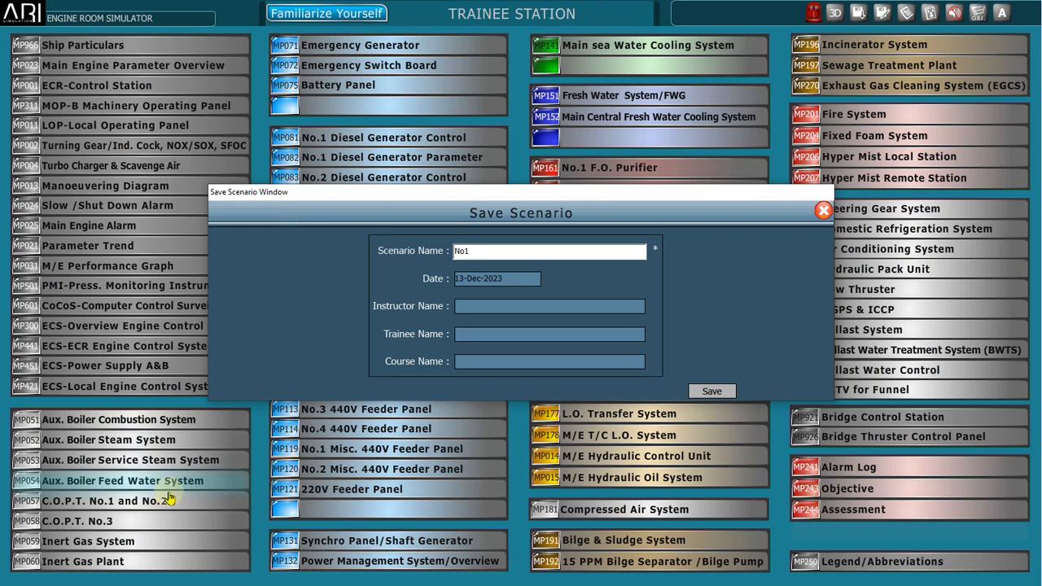
{"action": "type", "text": " G/E"}
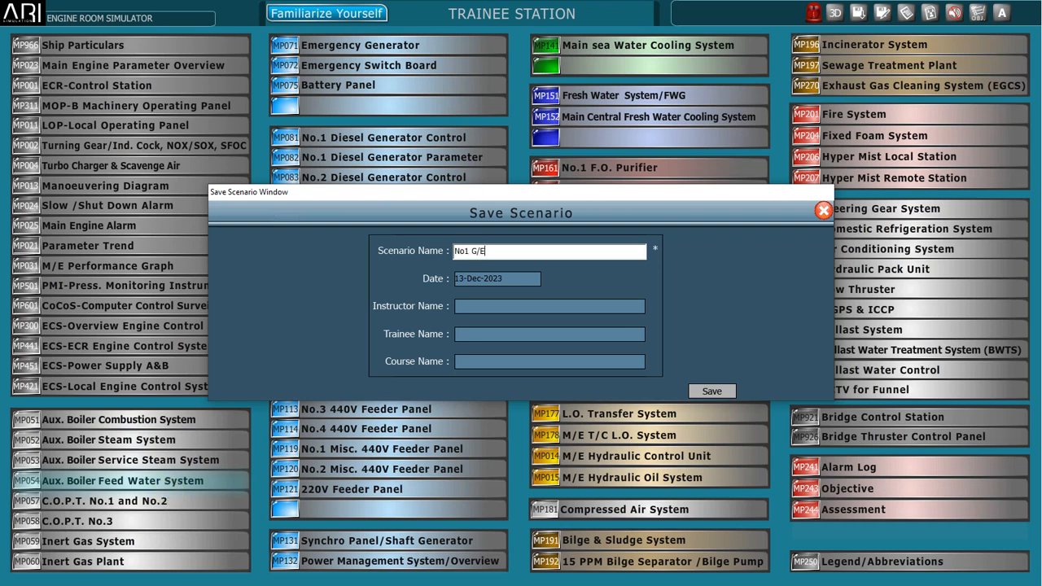
{"action": "type", "text": " operation"}
{"action": "left_click", "coordinate": [721, 391]}
{"action": "left_click", "coordinate": [540, 328]}
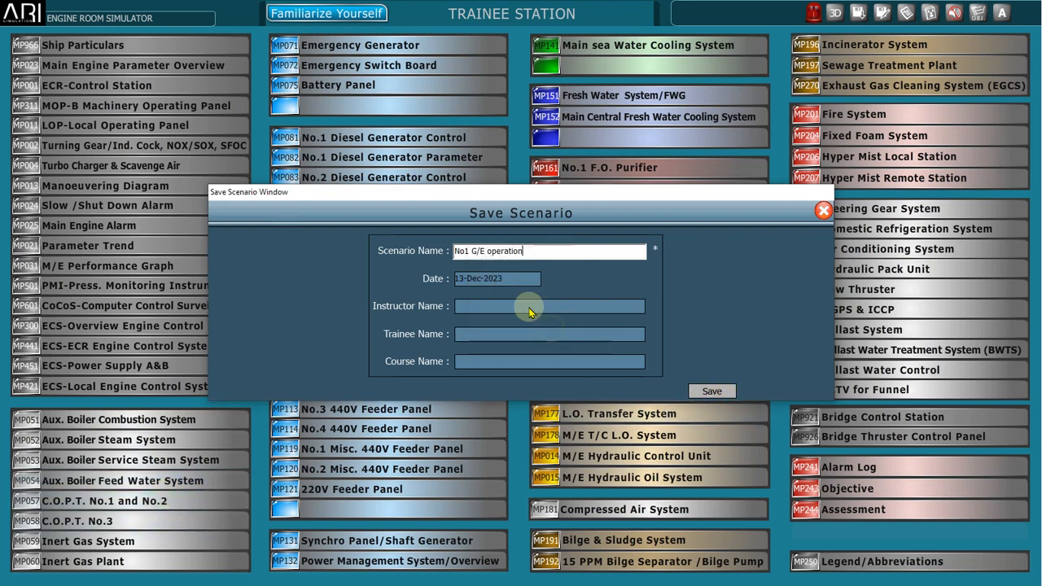
{"action": "left_click", "coordinate": [485, 251]}
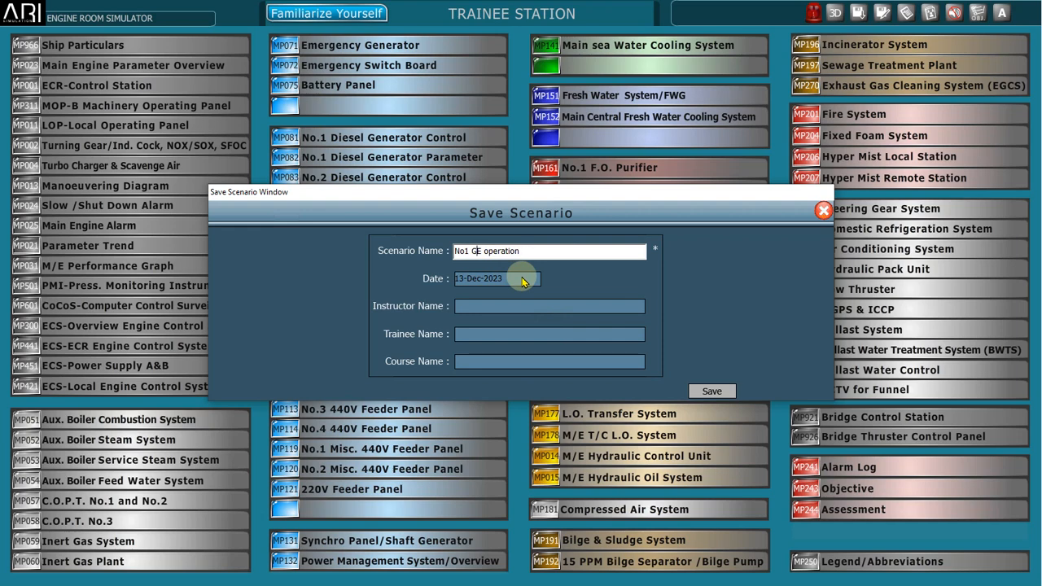
{"action": "left_click", "coordinate": [705, 392]}
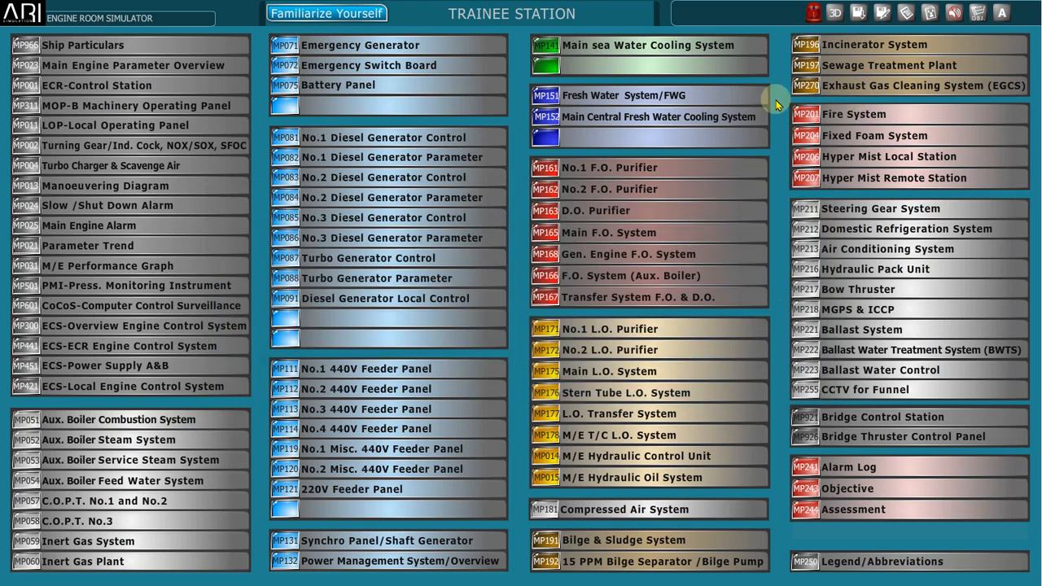